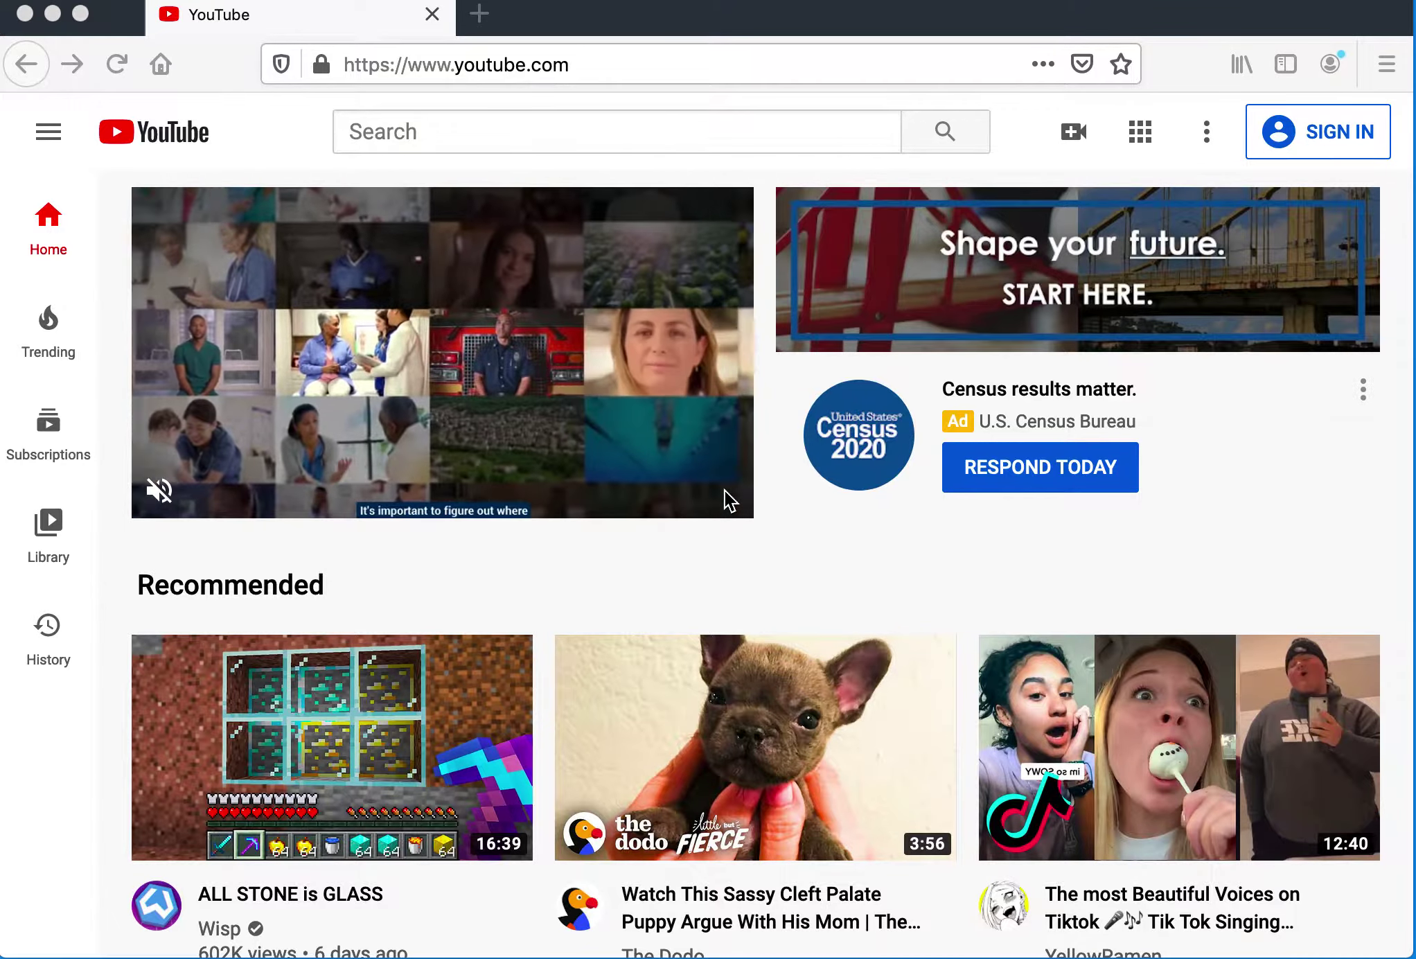
- Start signing in to YouTube and choose the school district account
click(1346, 138)
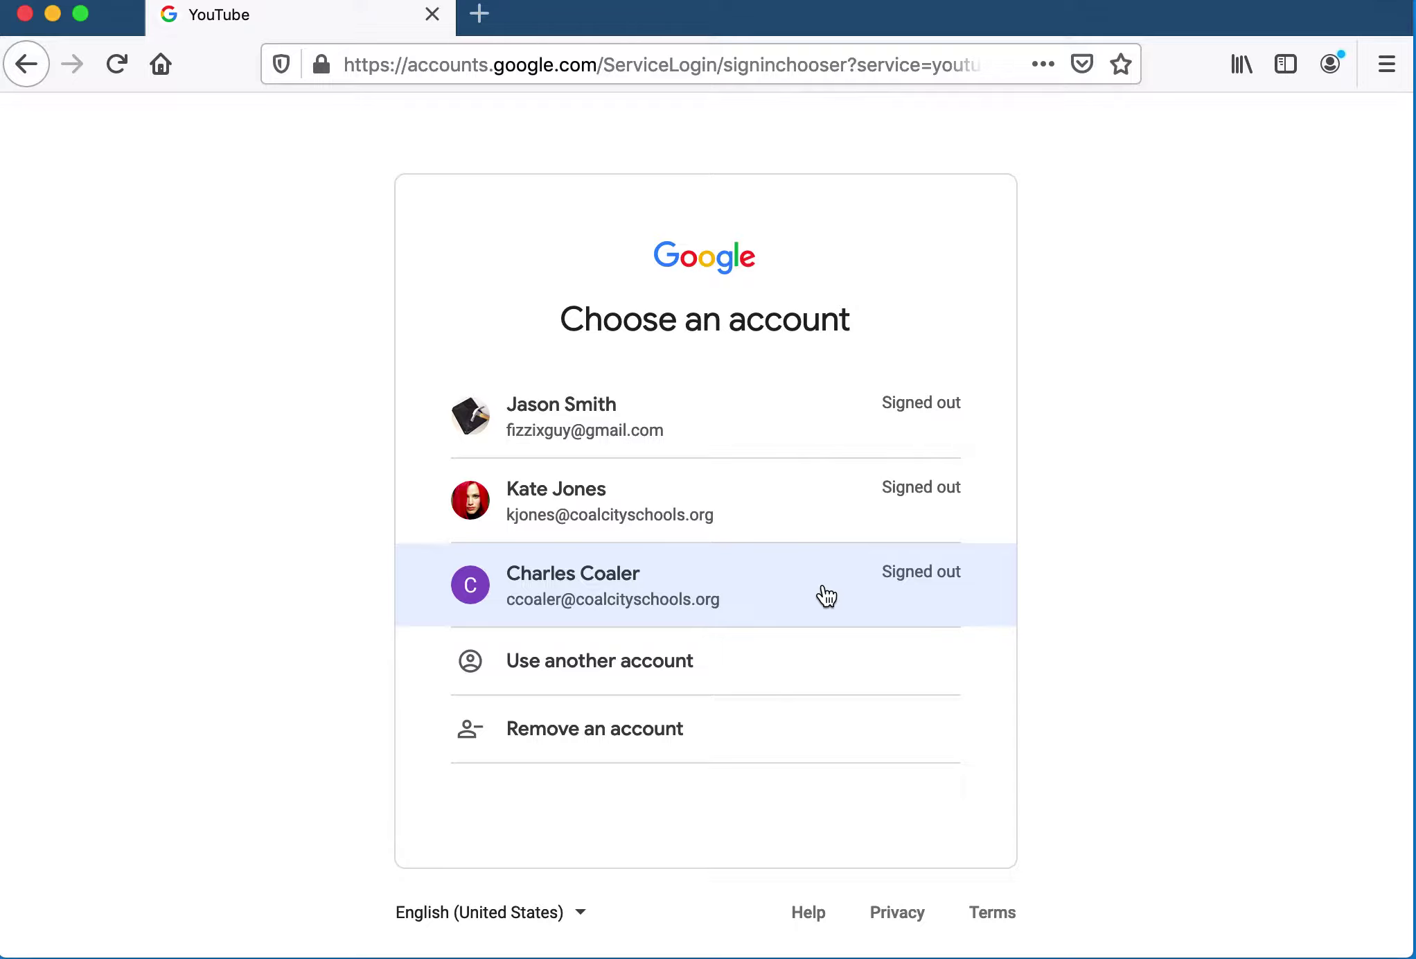
click(791, 586)
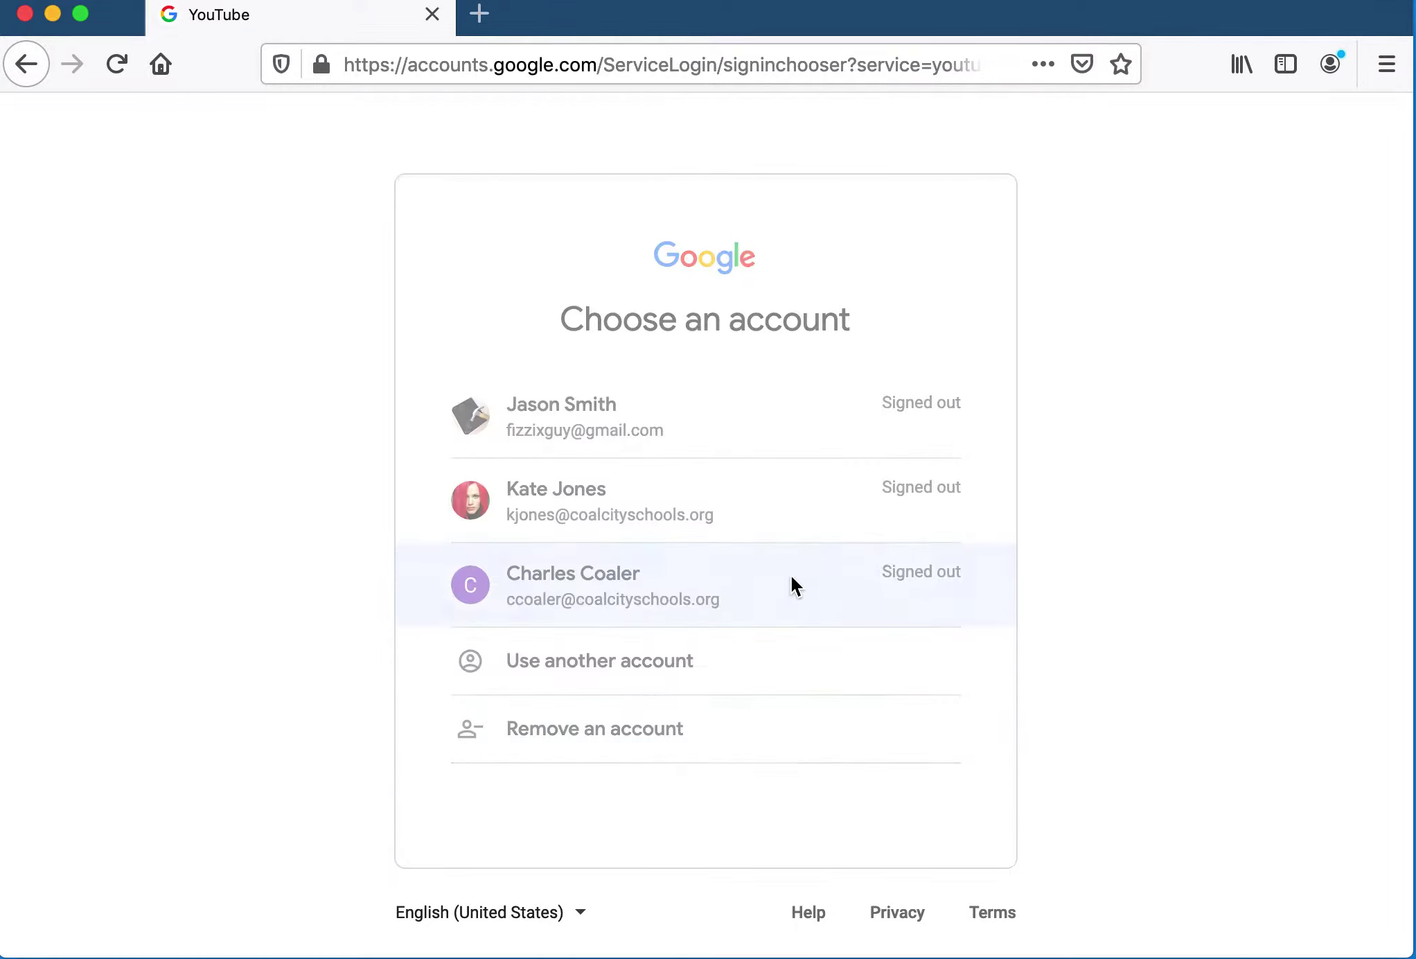
- Submit the school account's saved password, then begin Create a channel from the account menu
click(886, 595)
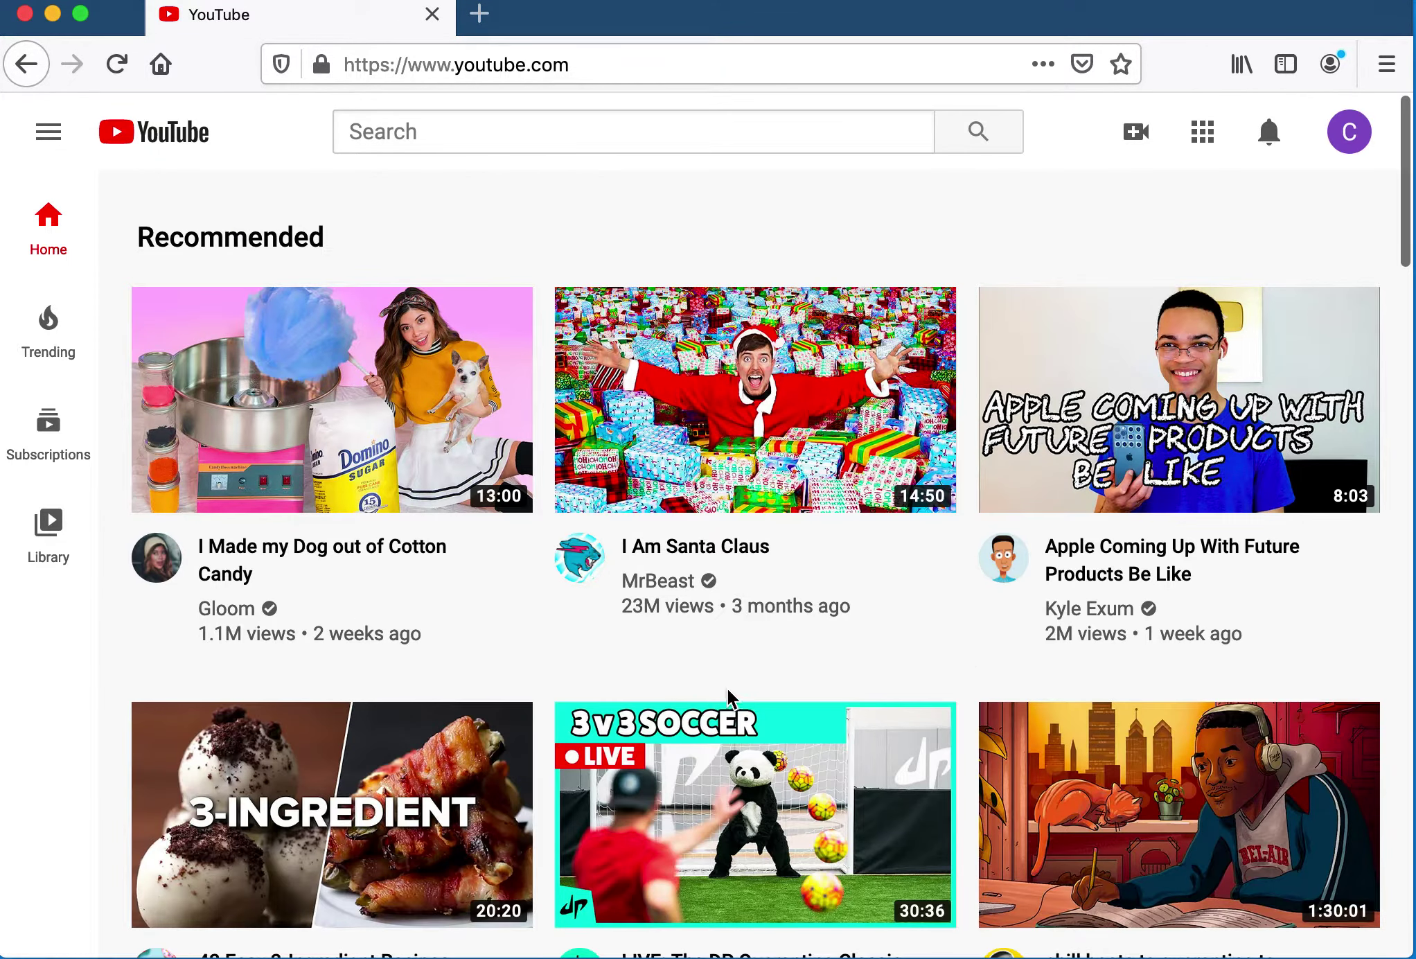
click(1361, 140)
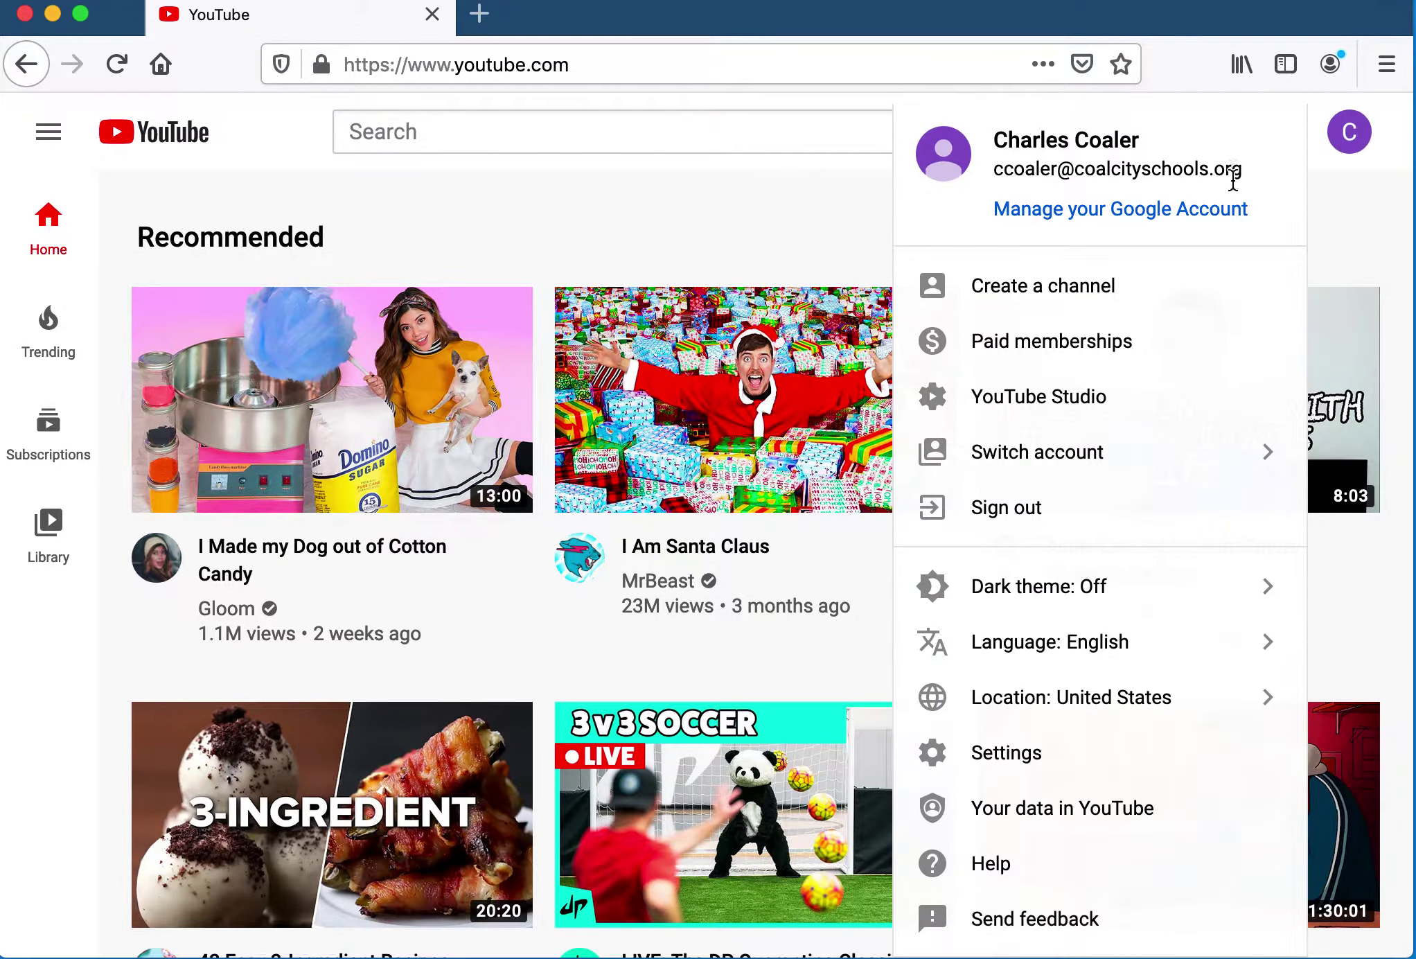
click(1203, 290)
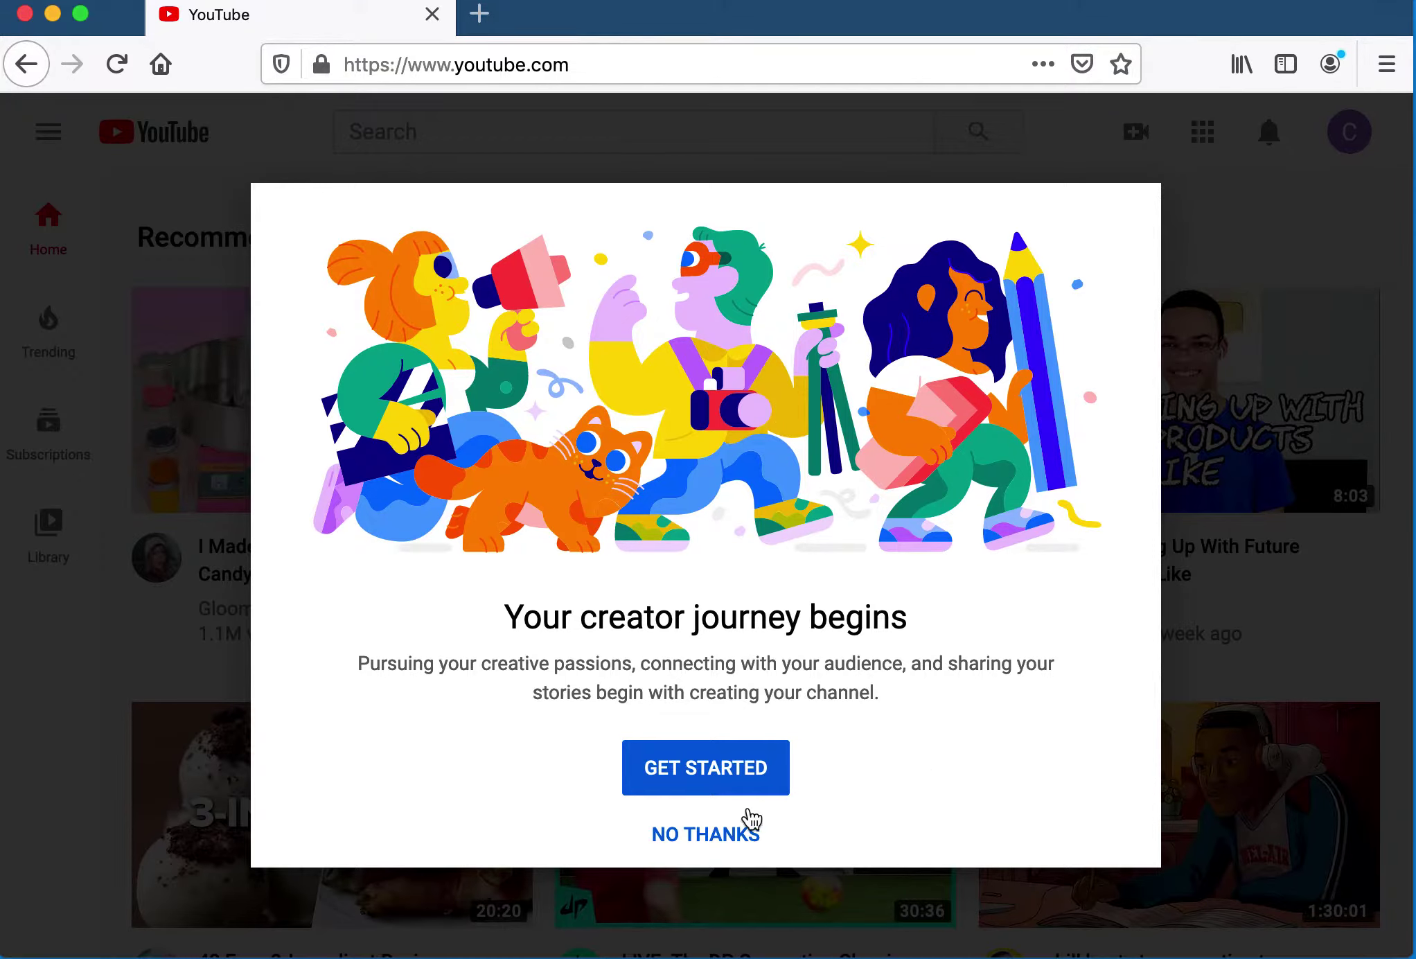
click(723, 770)
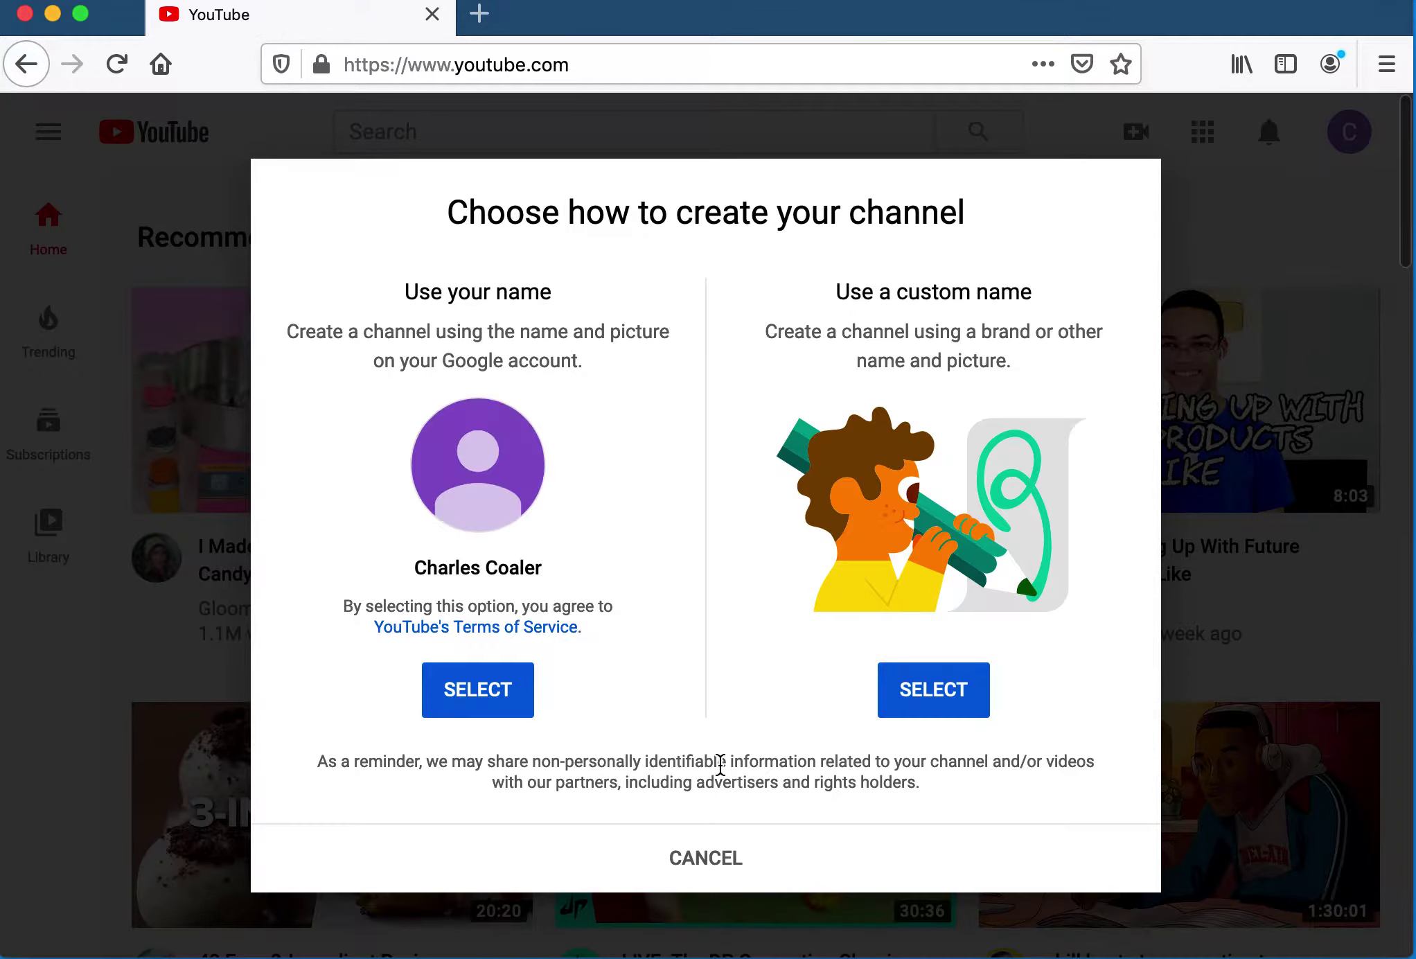
- Create the channel with the account's own name, leaving the optional profile setup for later
click(514, 698)
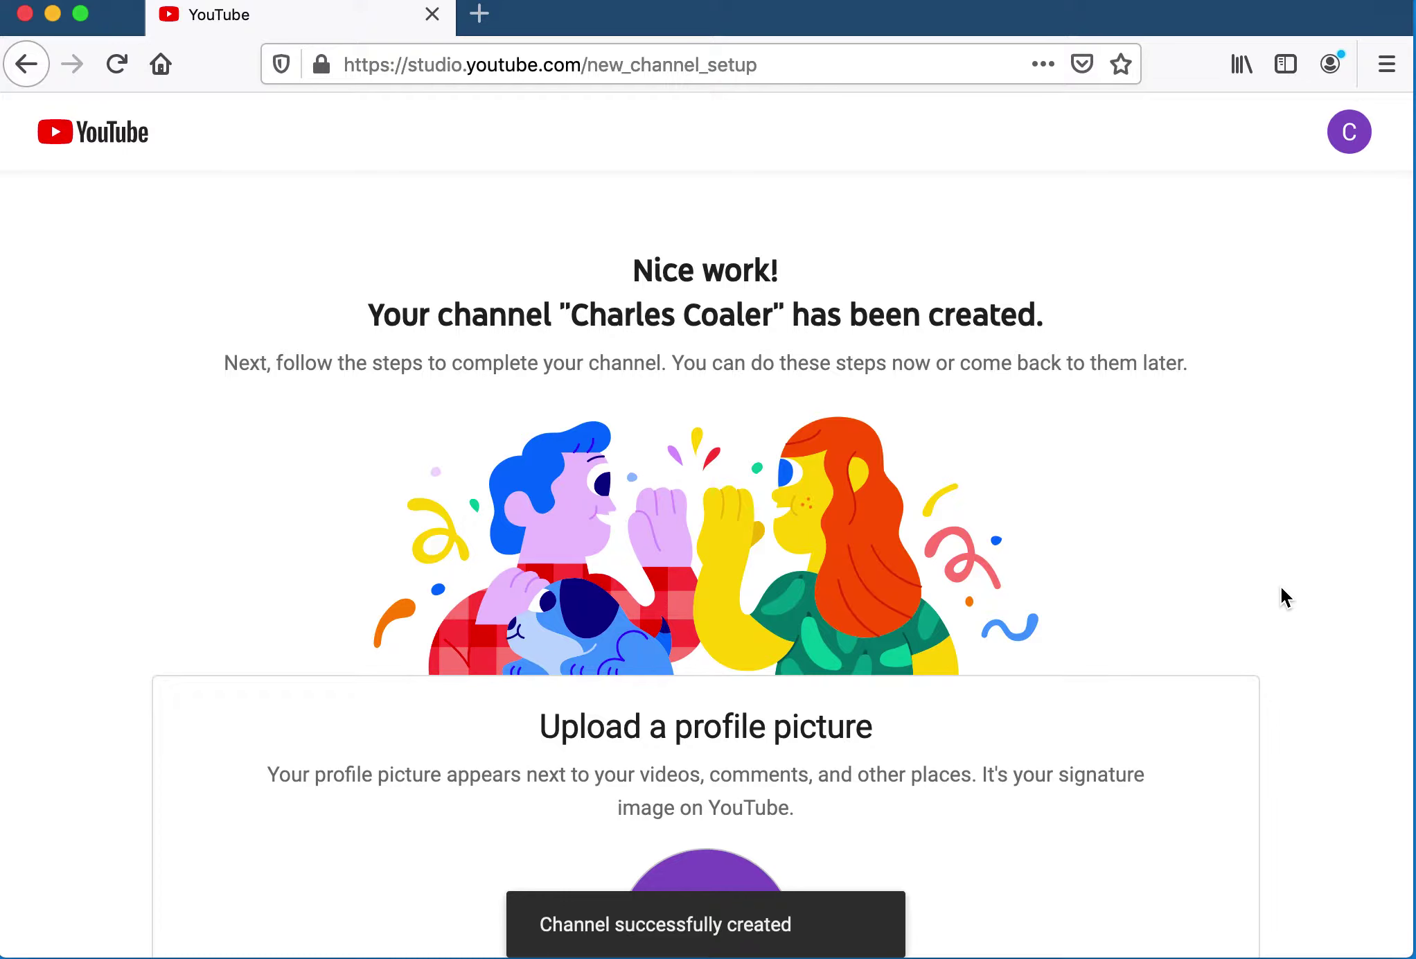
scroll(1281, 589, down, 6)
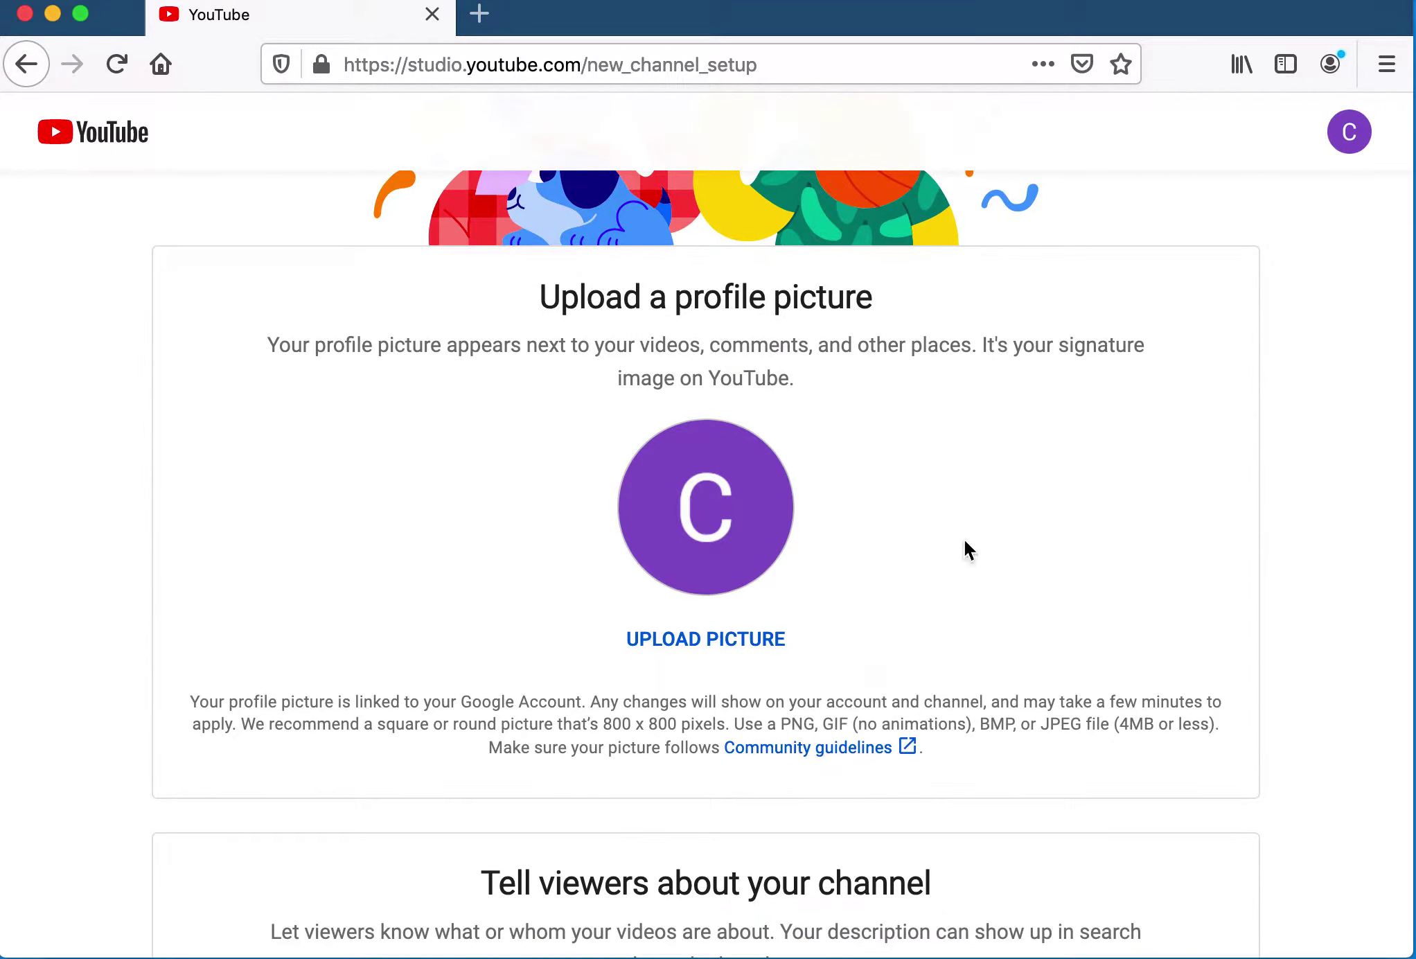
scroll(1323, 664, down, 8)
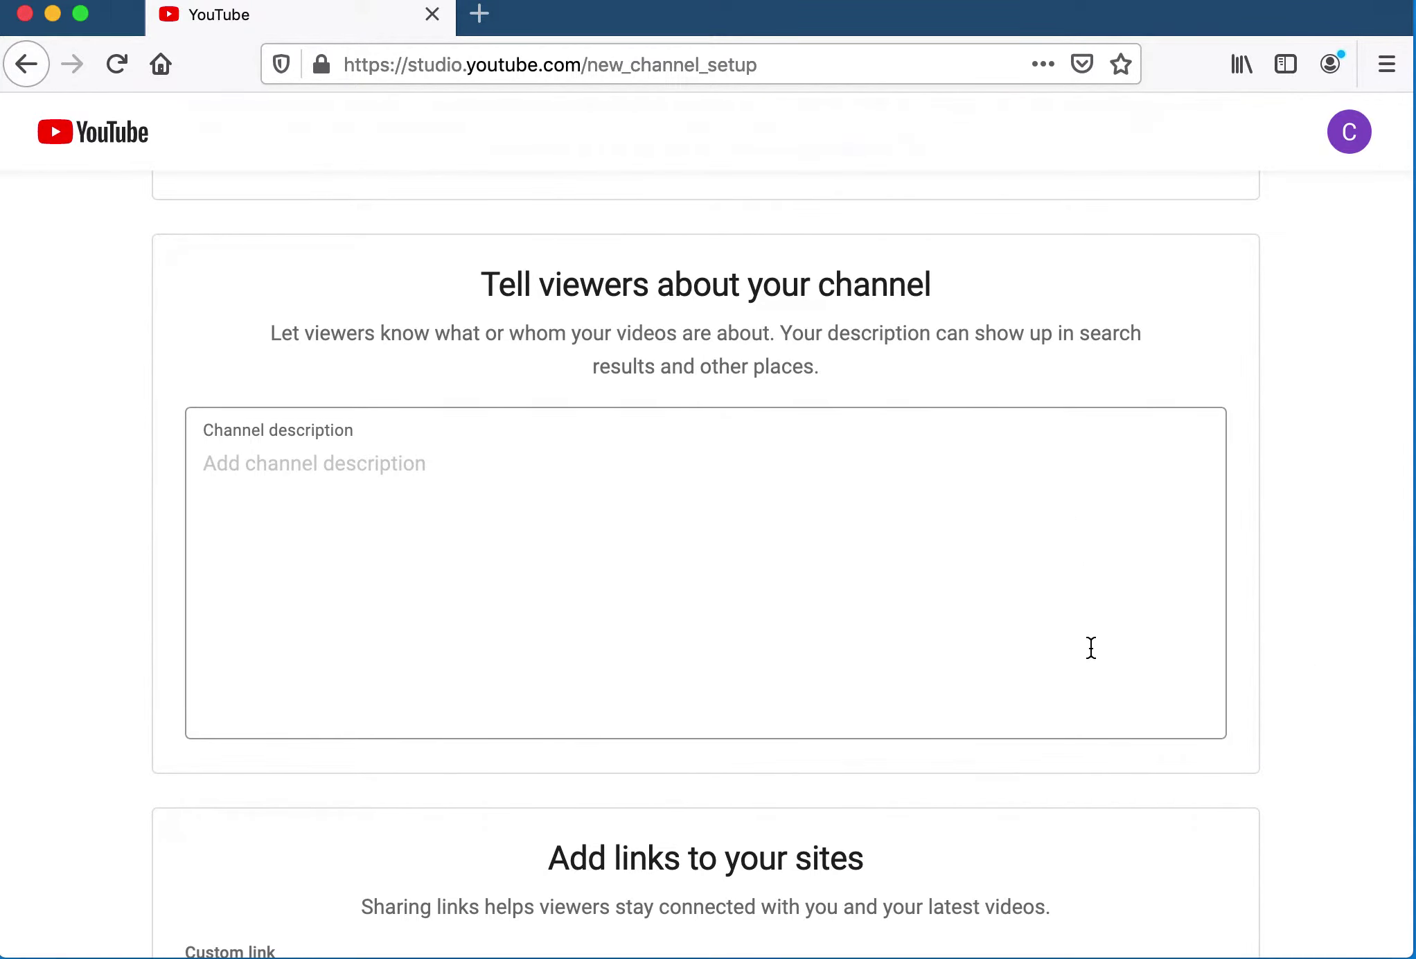
scroll(1091, 648, down, 9)
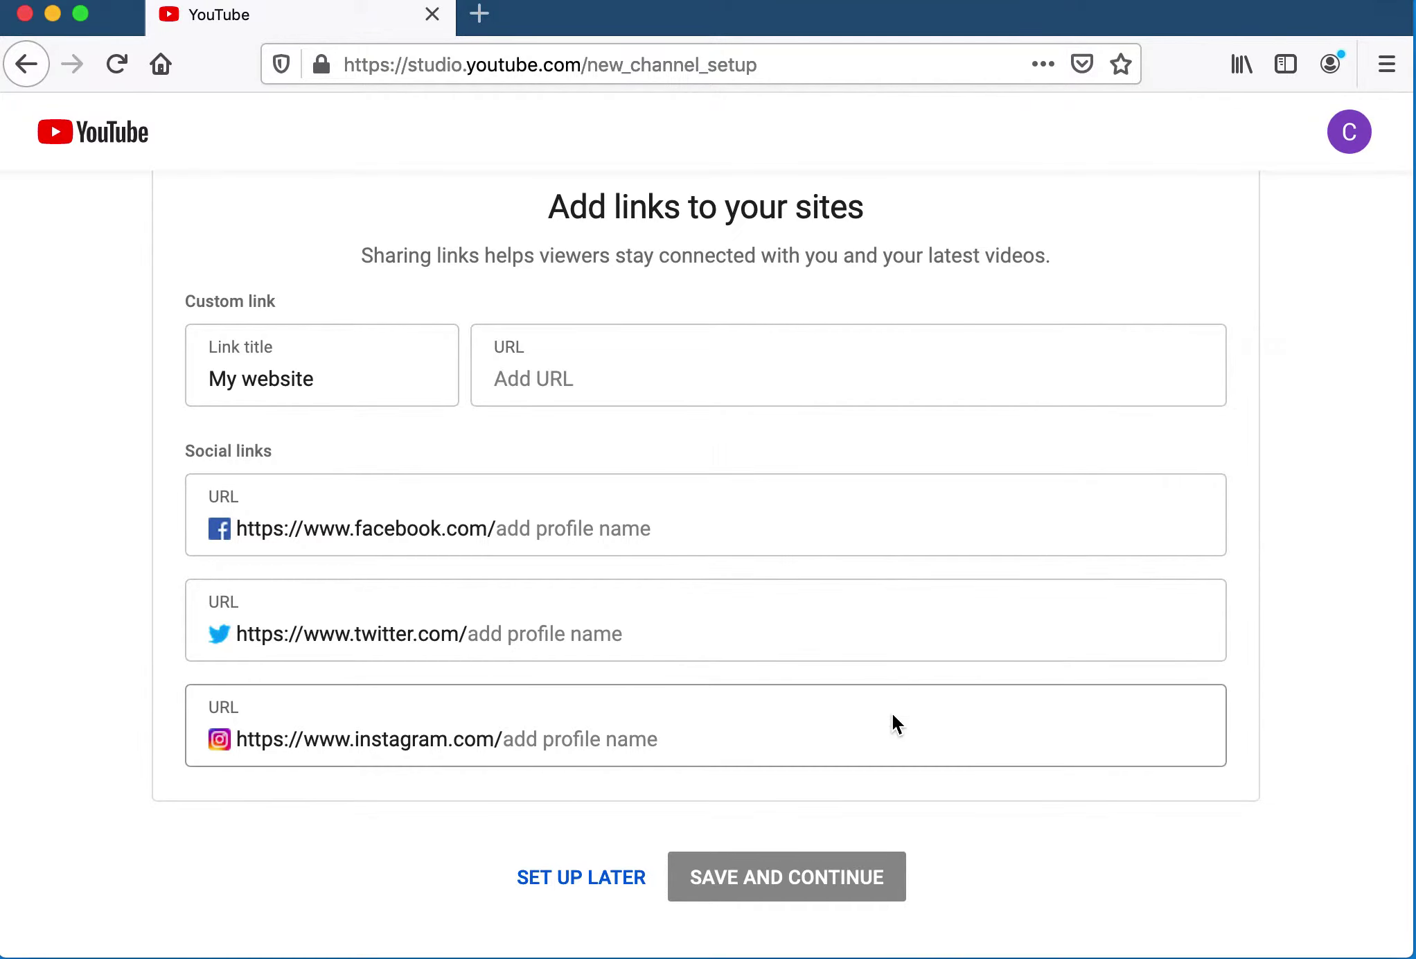
scroll(893, 716, down, 2)
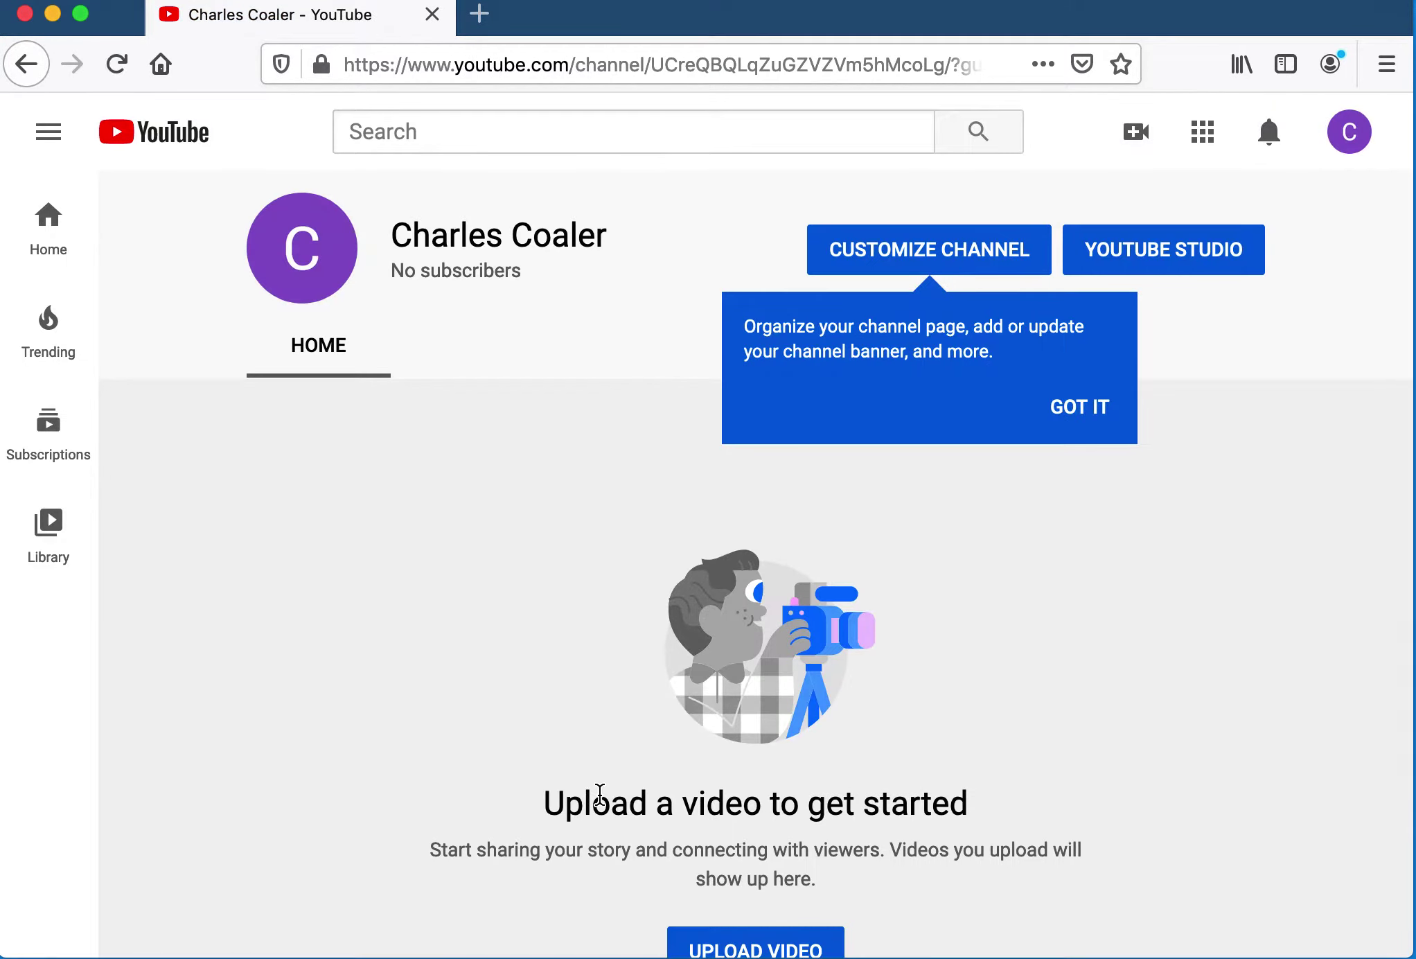
- Dismiss the Customize Channel tip and select the channel page's web address
click(1077, 407)
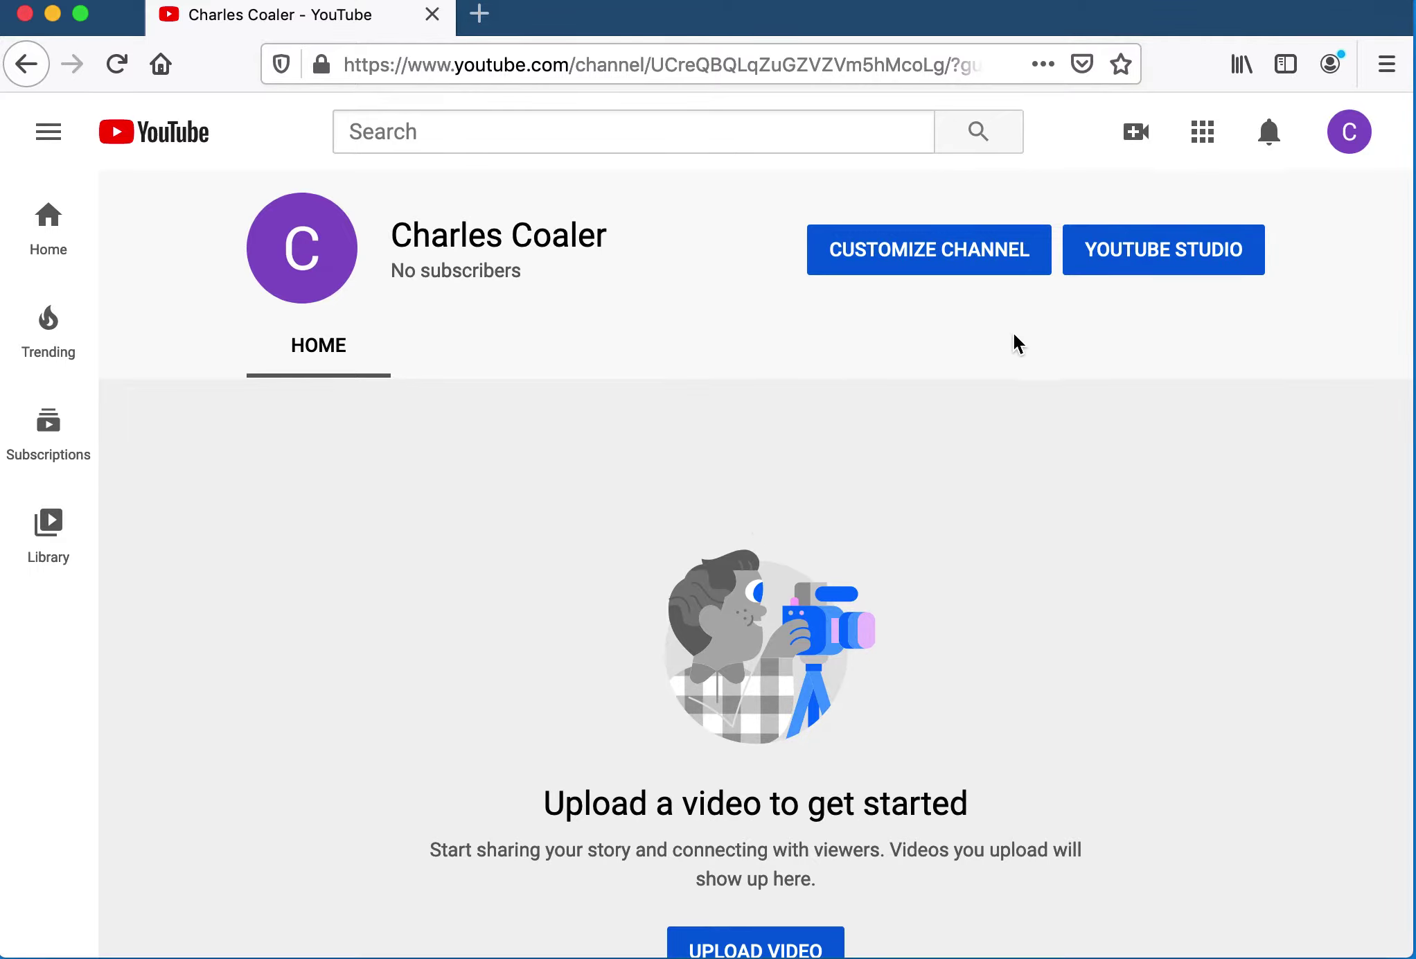
click(604, 66)
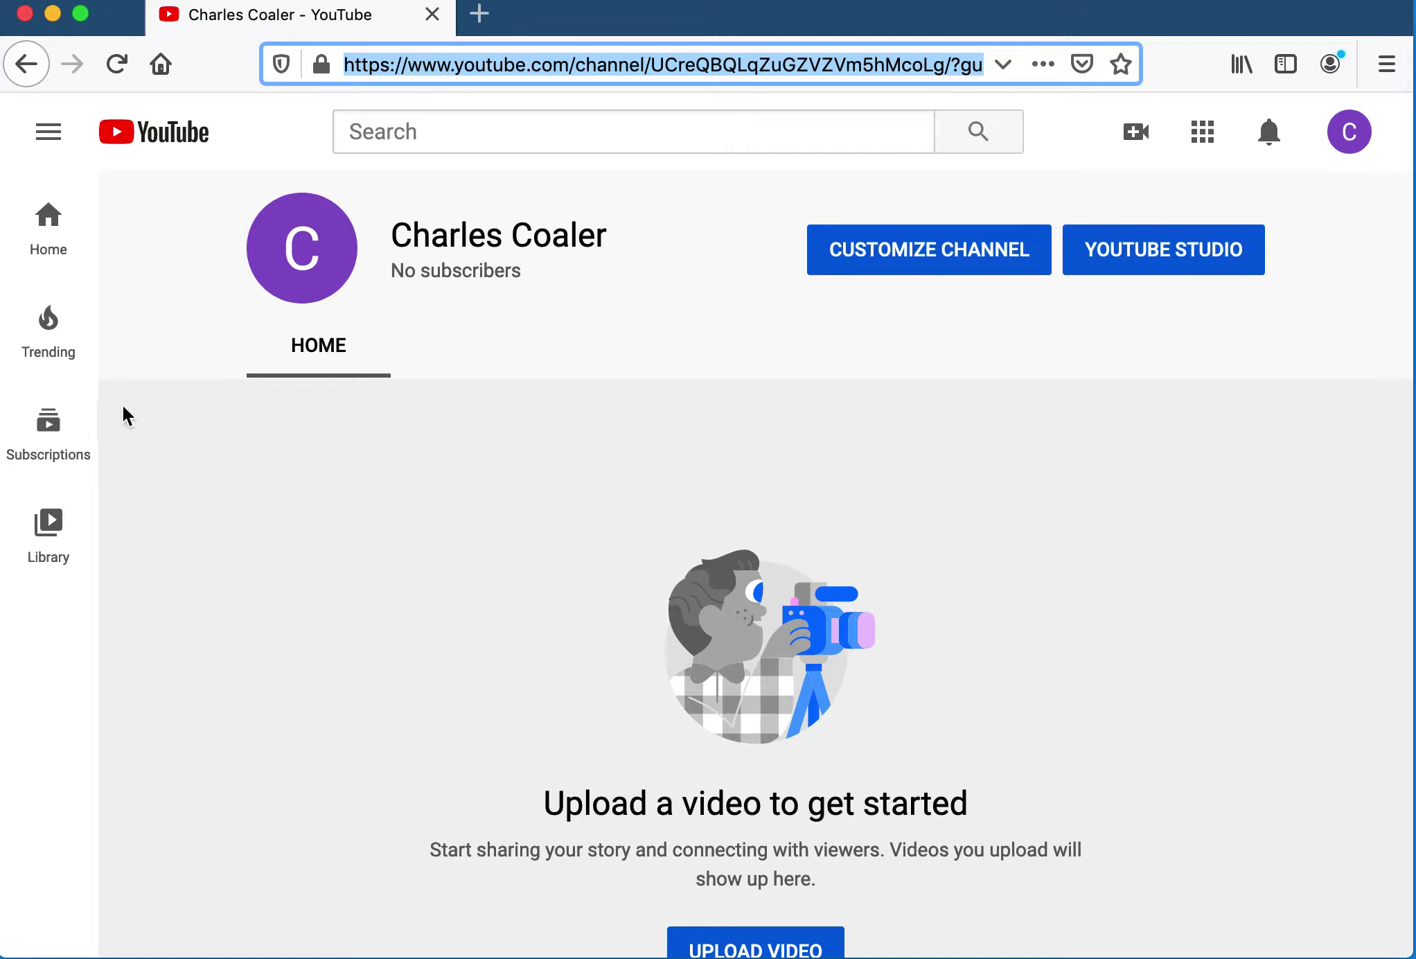
- Go to YouTube Studio from the account menu and view the new channel's dashboard
click(1357, 133)
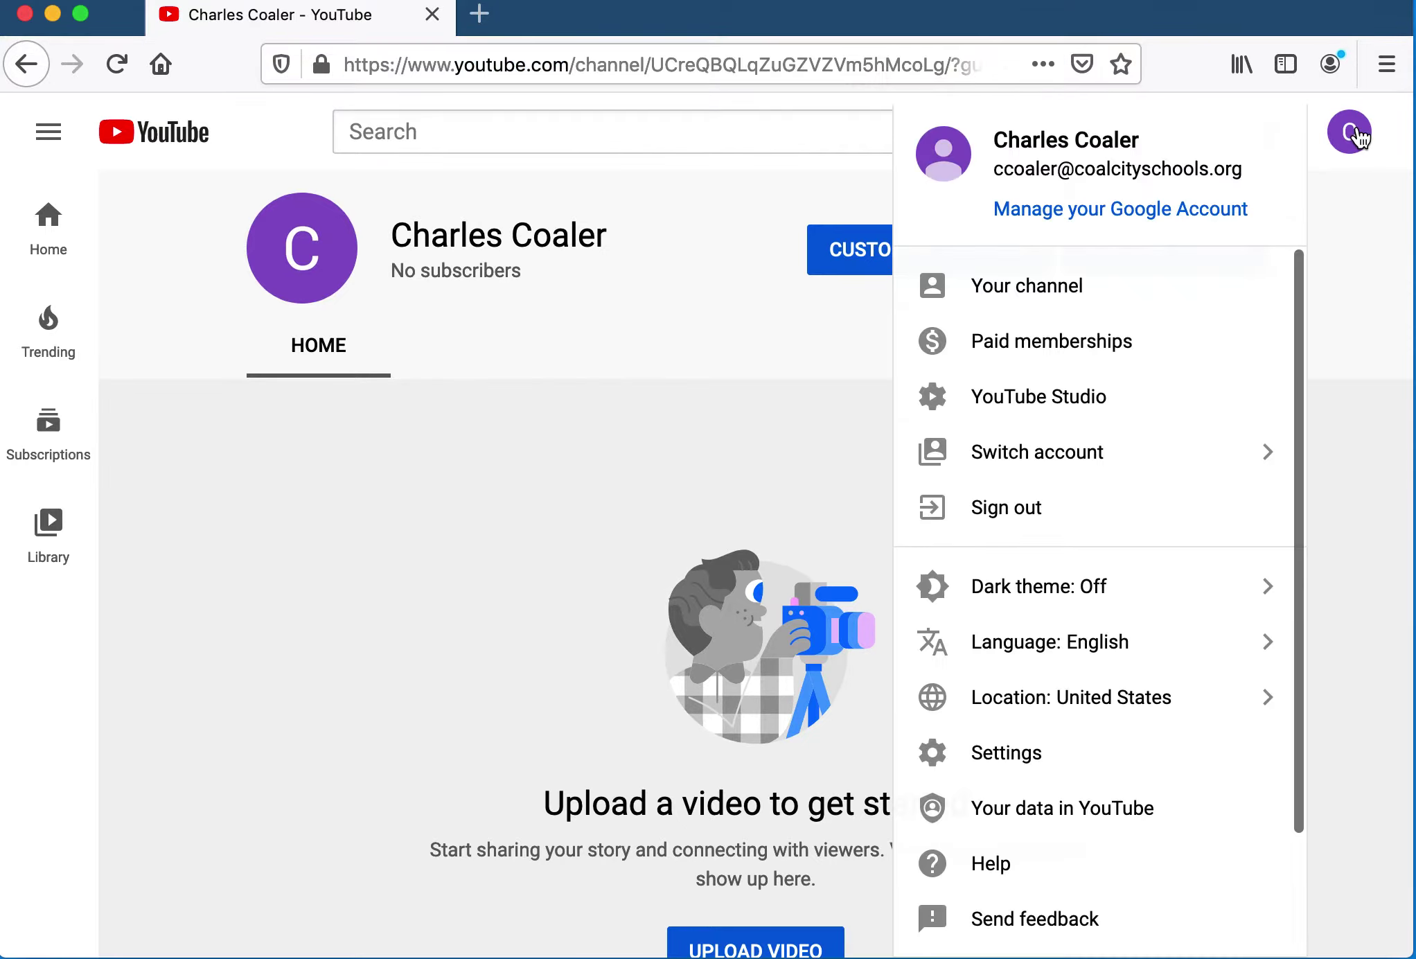
click(1123, 397)
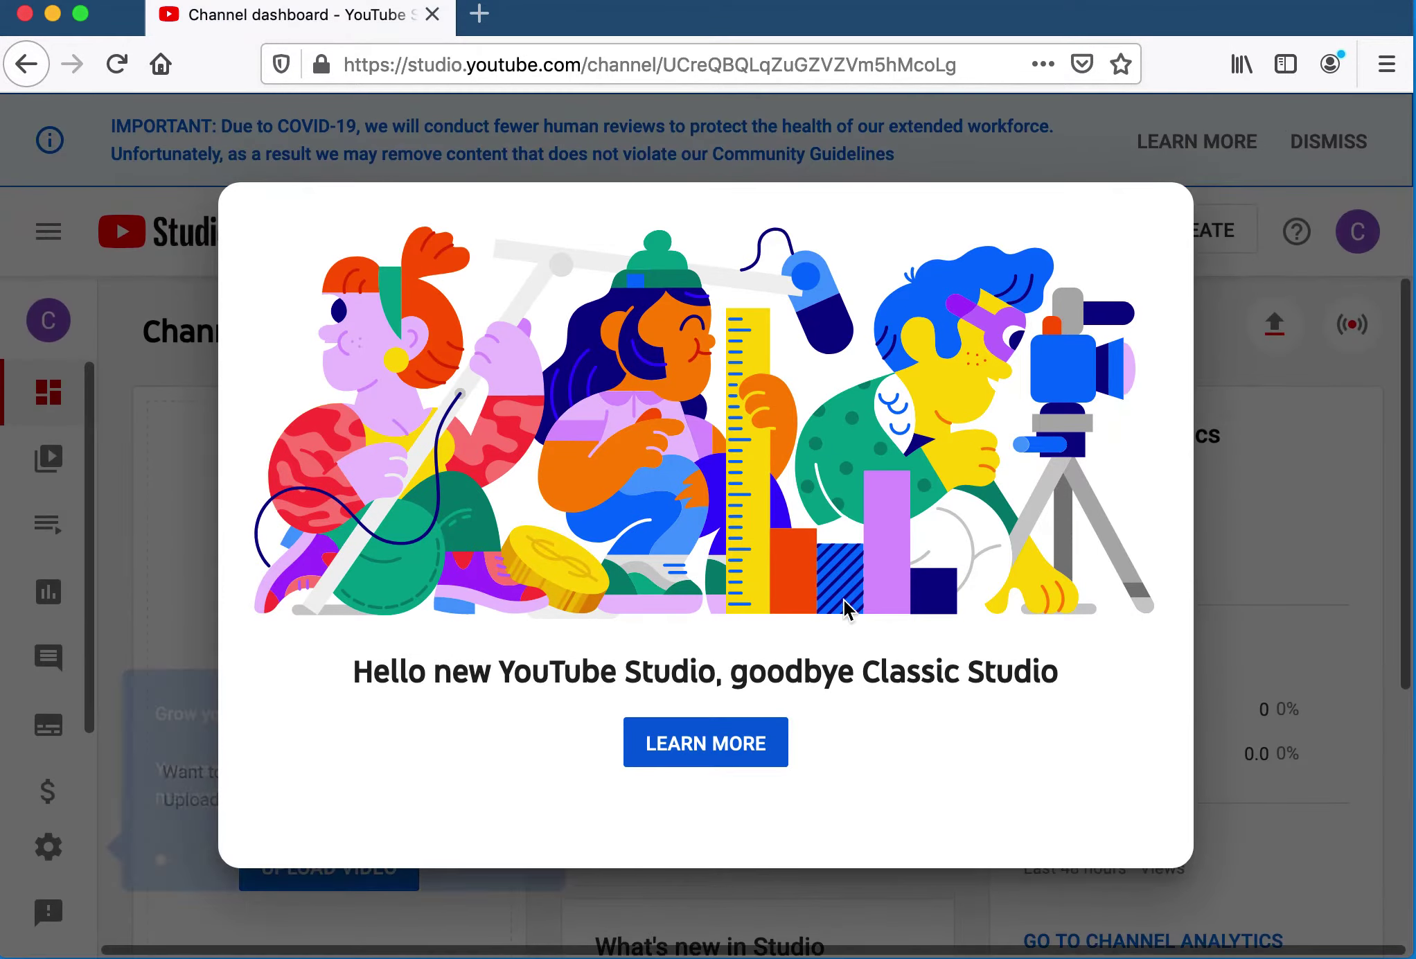
click(728, 745)
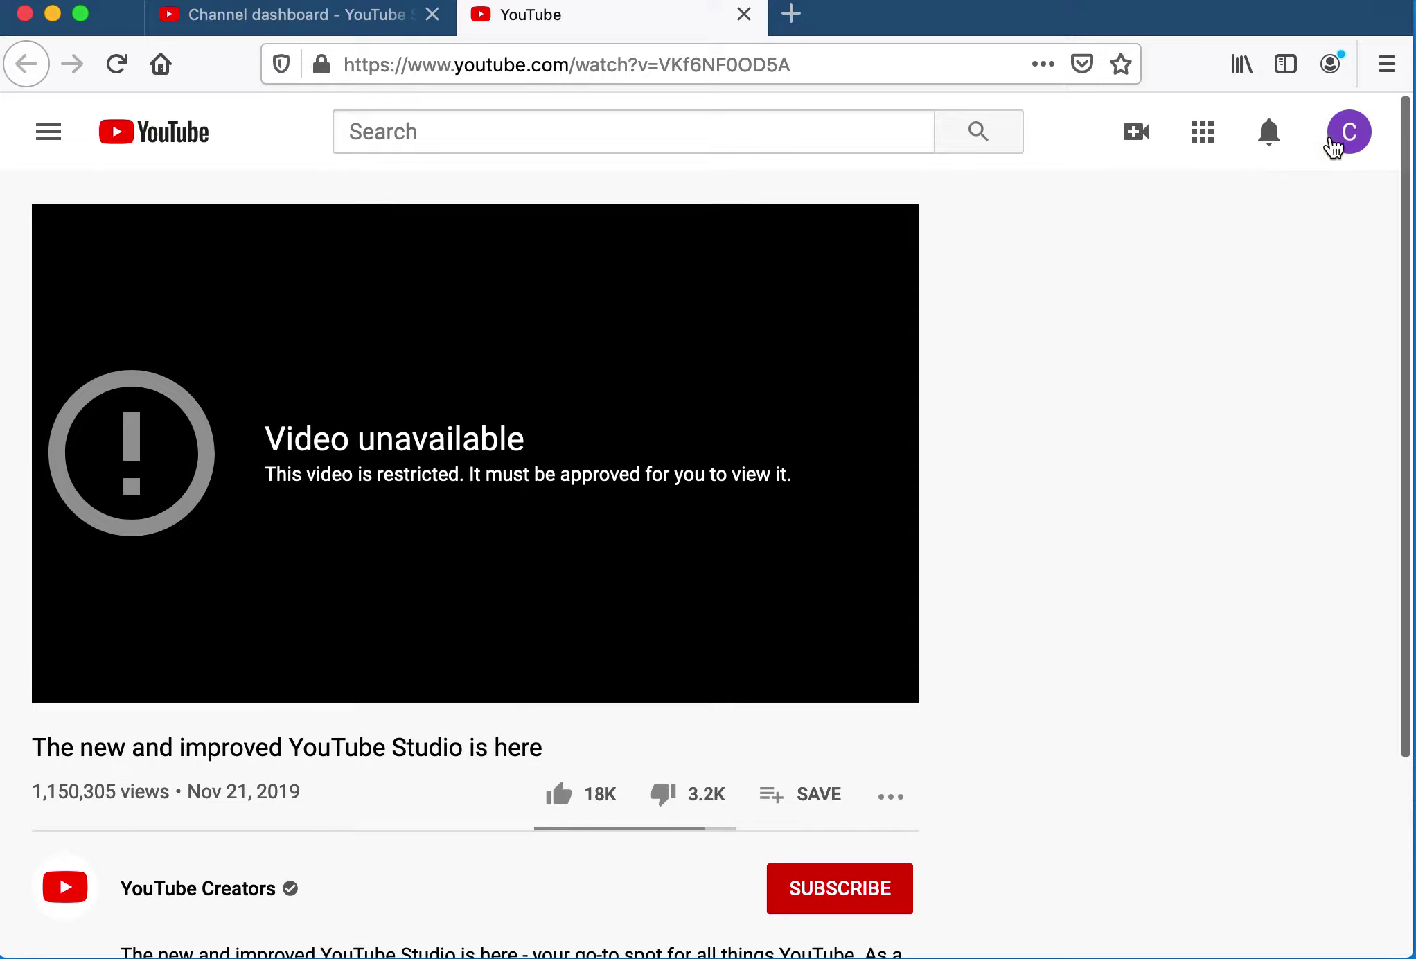
click(1351, 133)
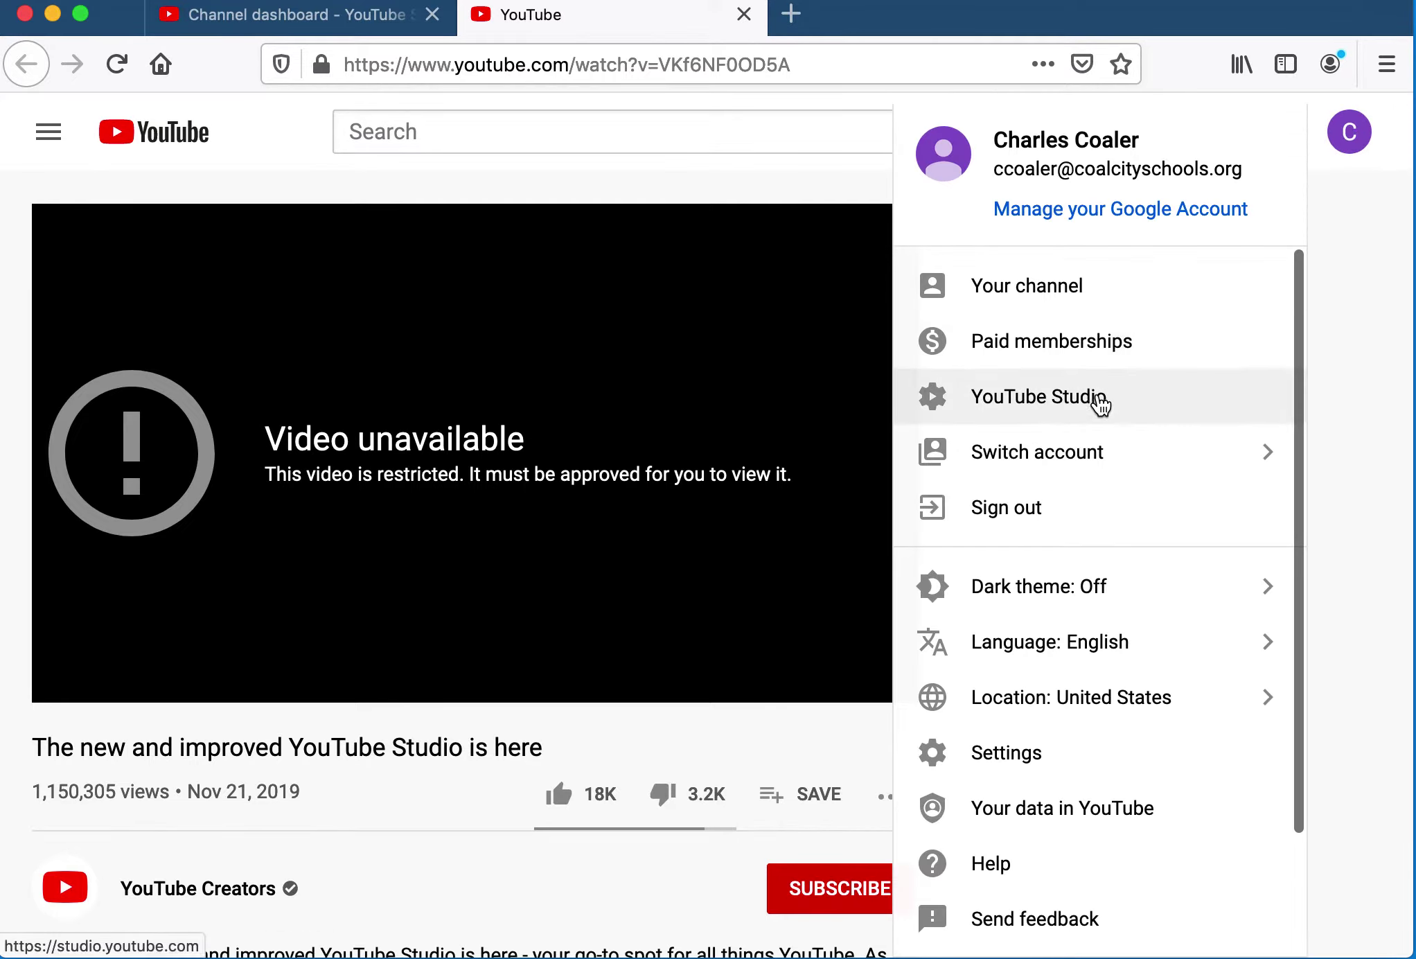
click(1097, 406)
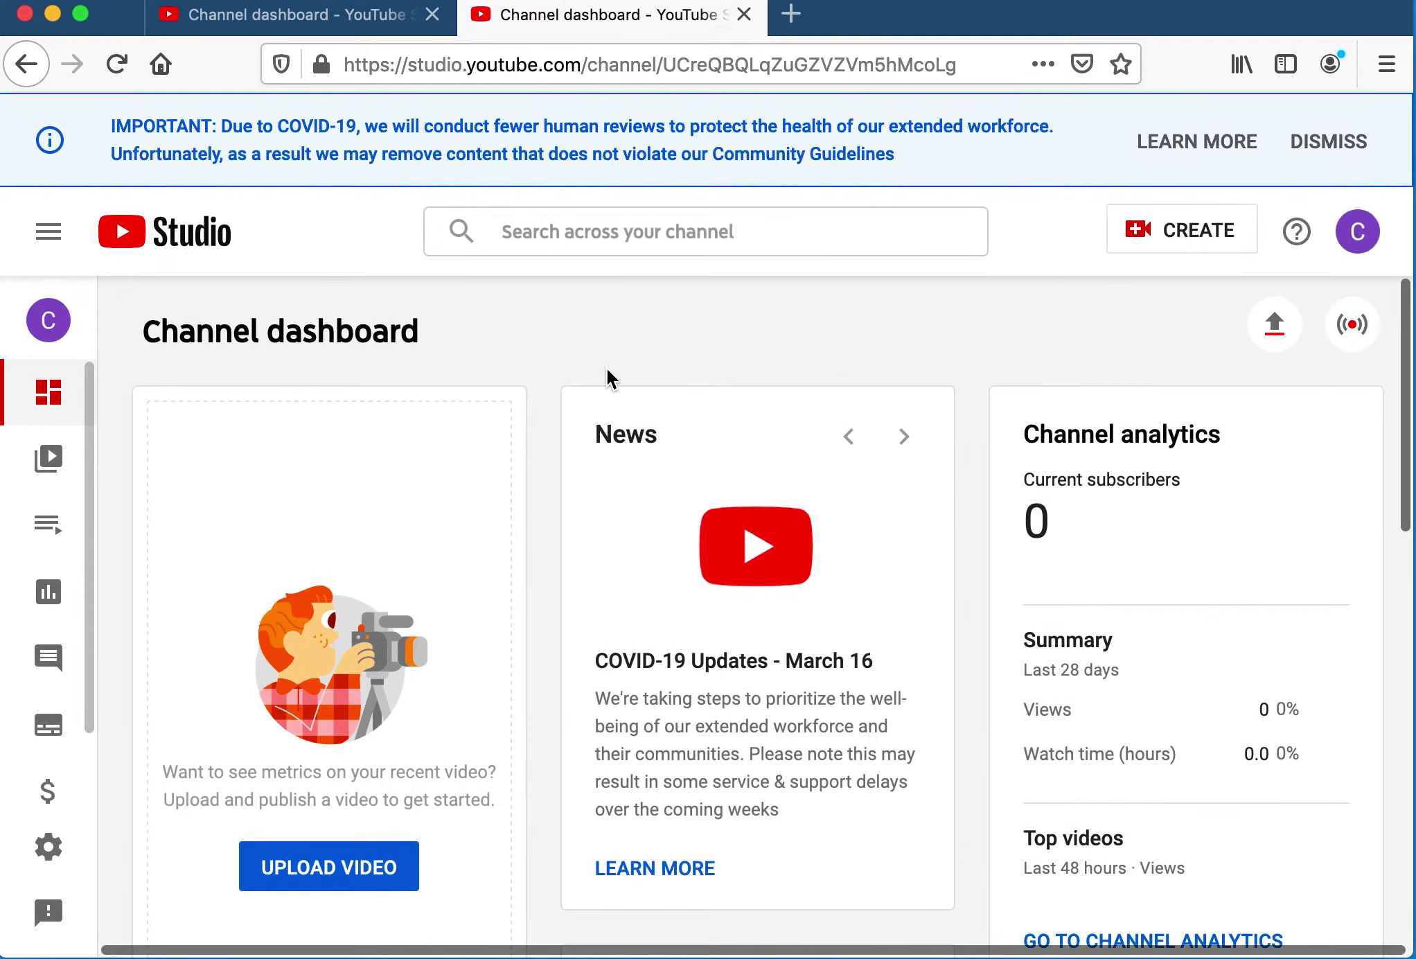
scroll(803, 721, down, 2)
scroll(800, 696, down, 3)
scroll(800, 695, up, 5)
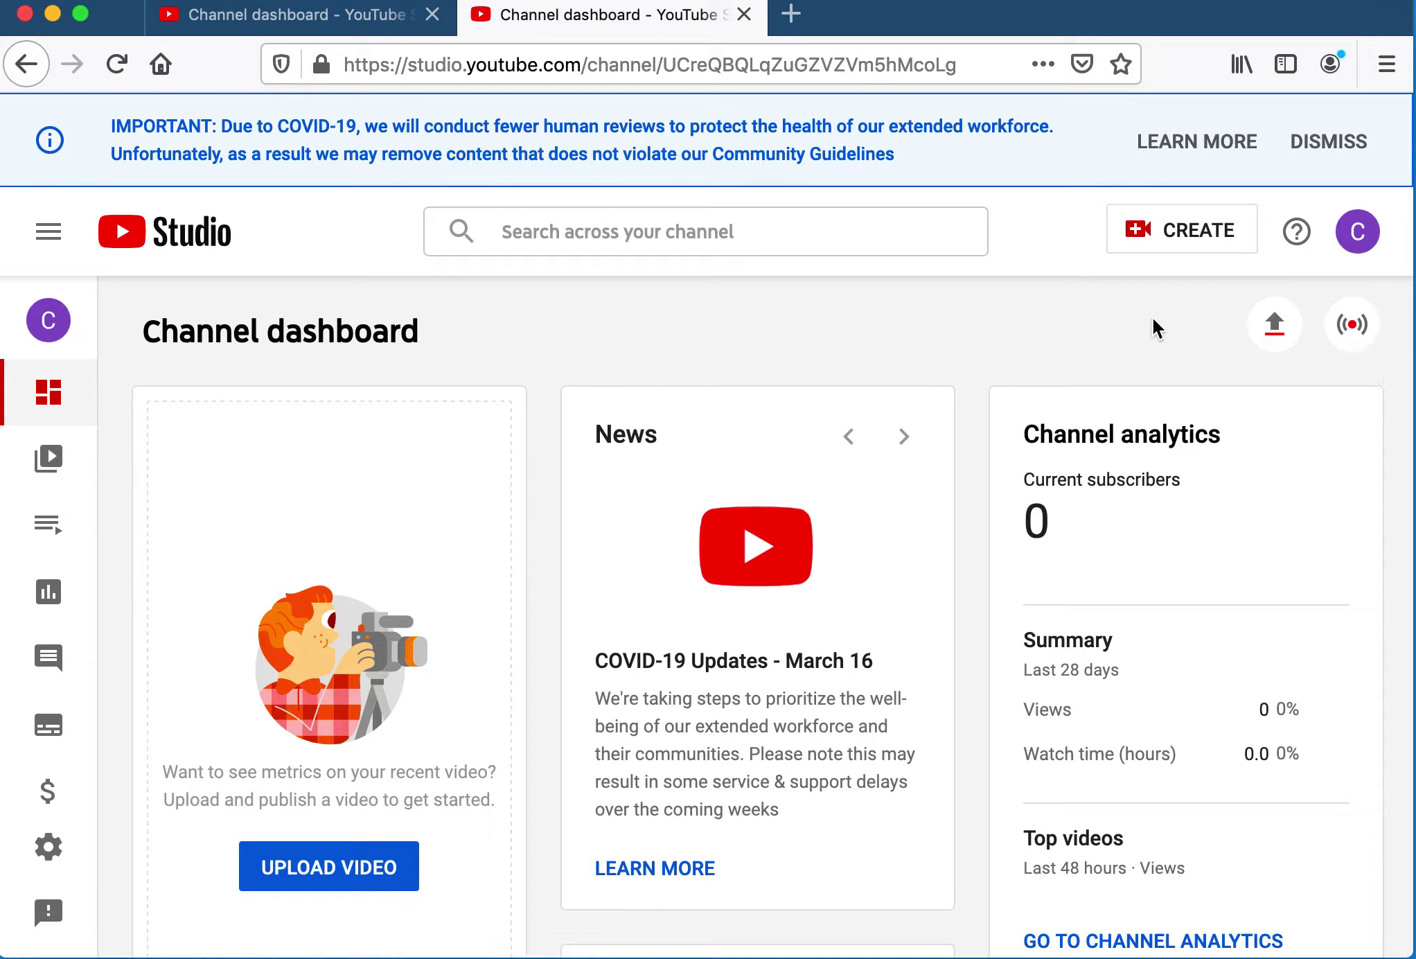
- Try CREATE > Go live, then return to the Channel dashboard tab
click(1181, 241)
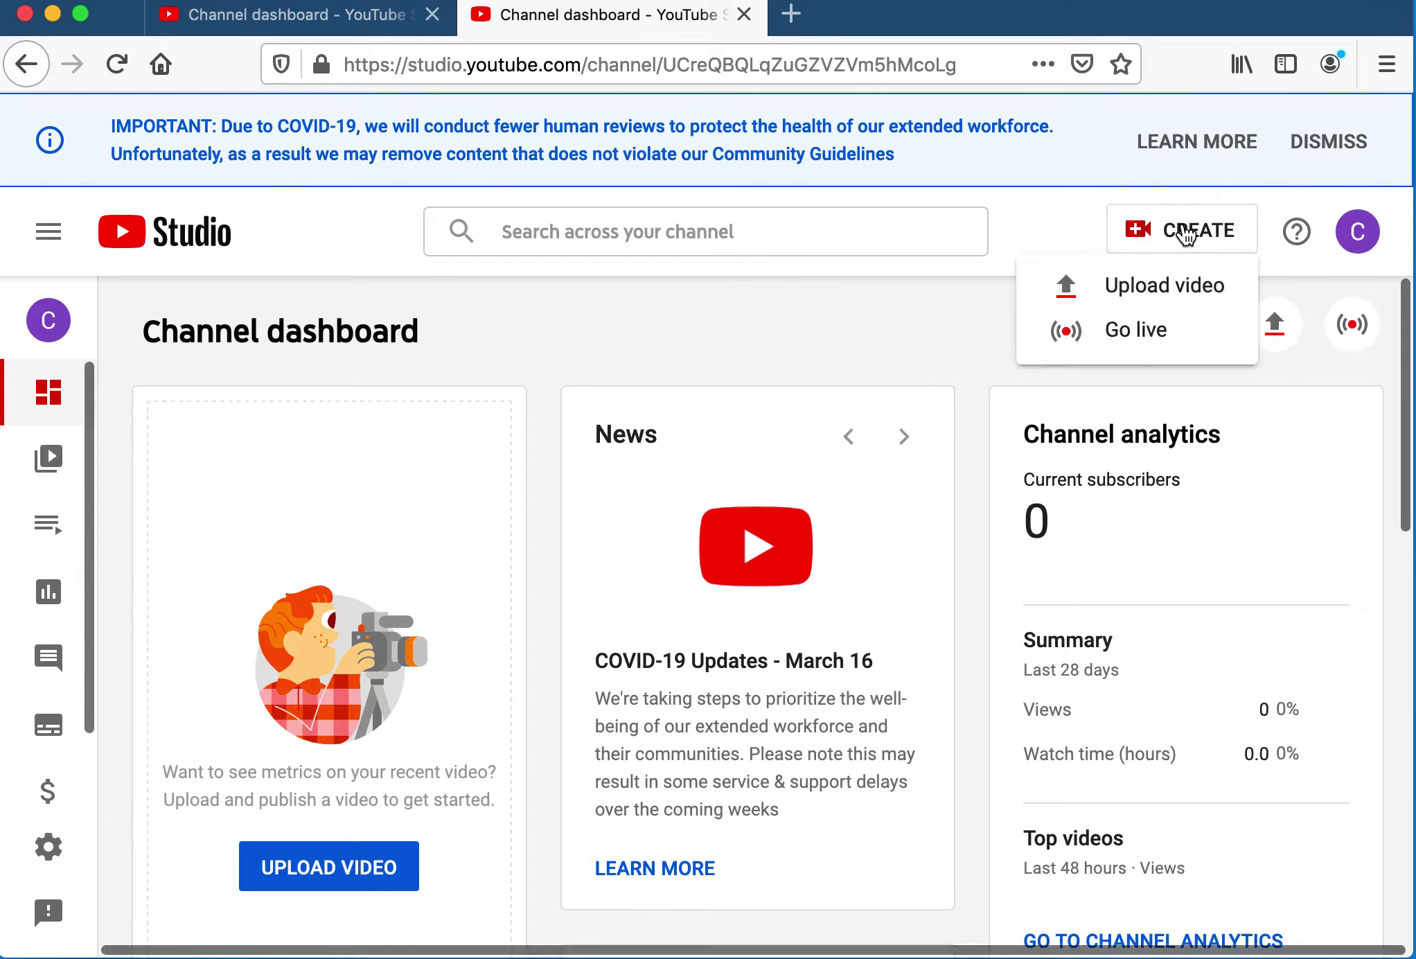
click(1139, 327)
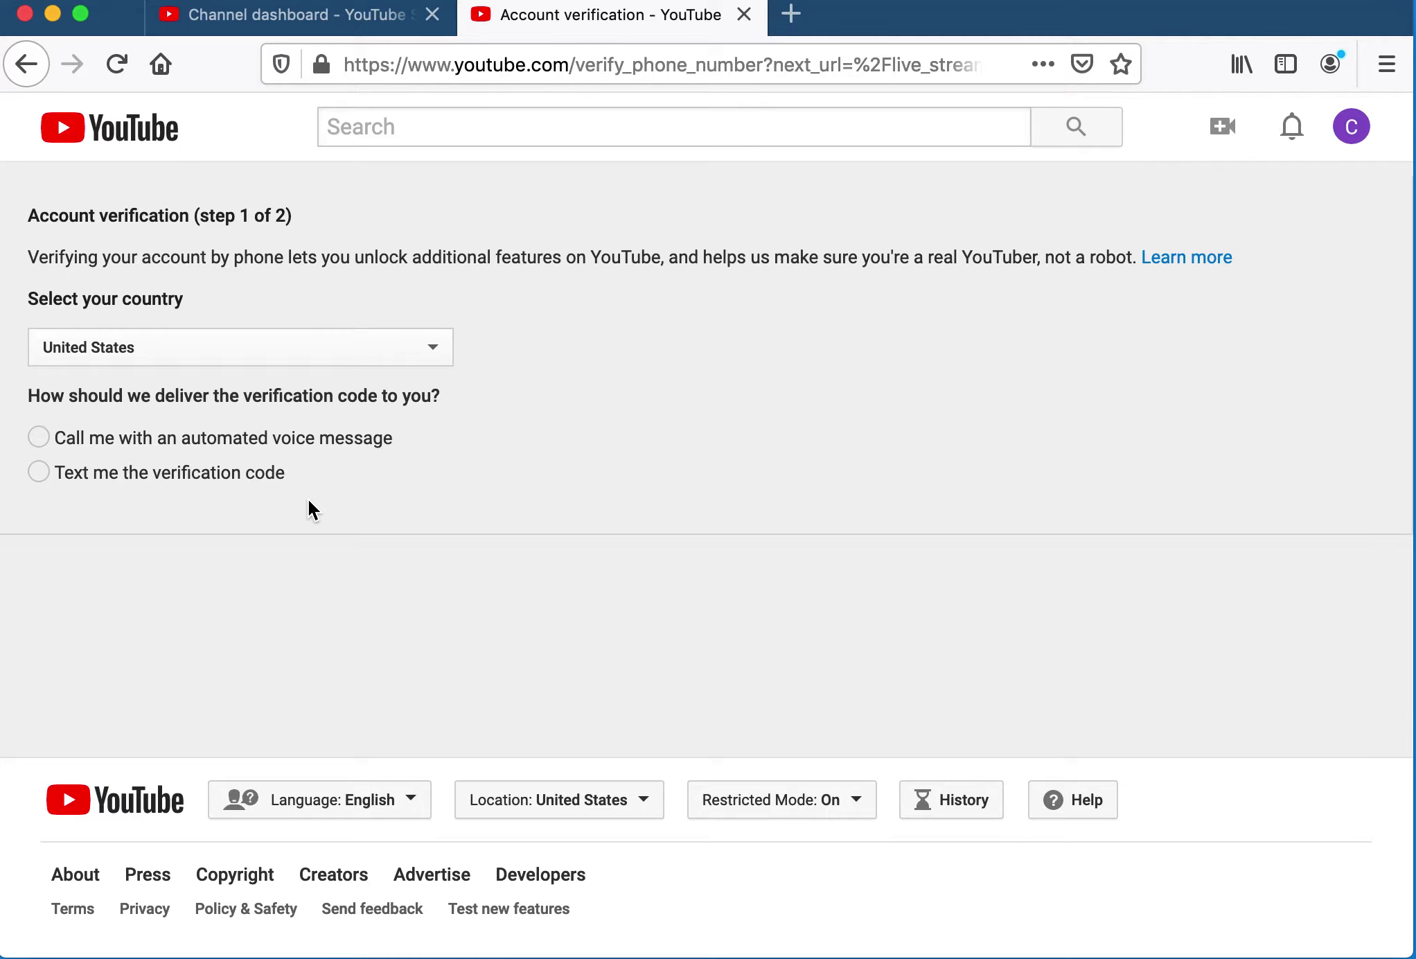
click(336, 15)
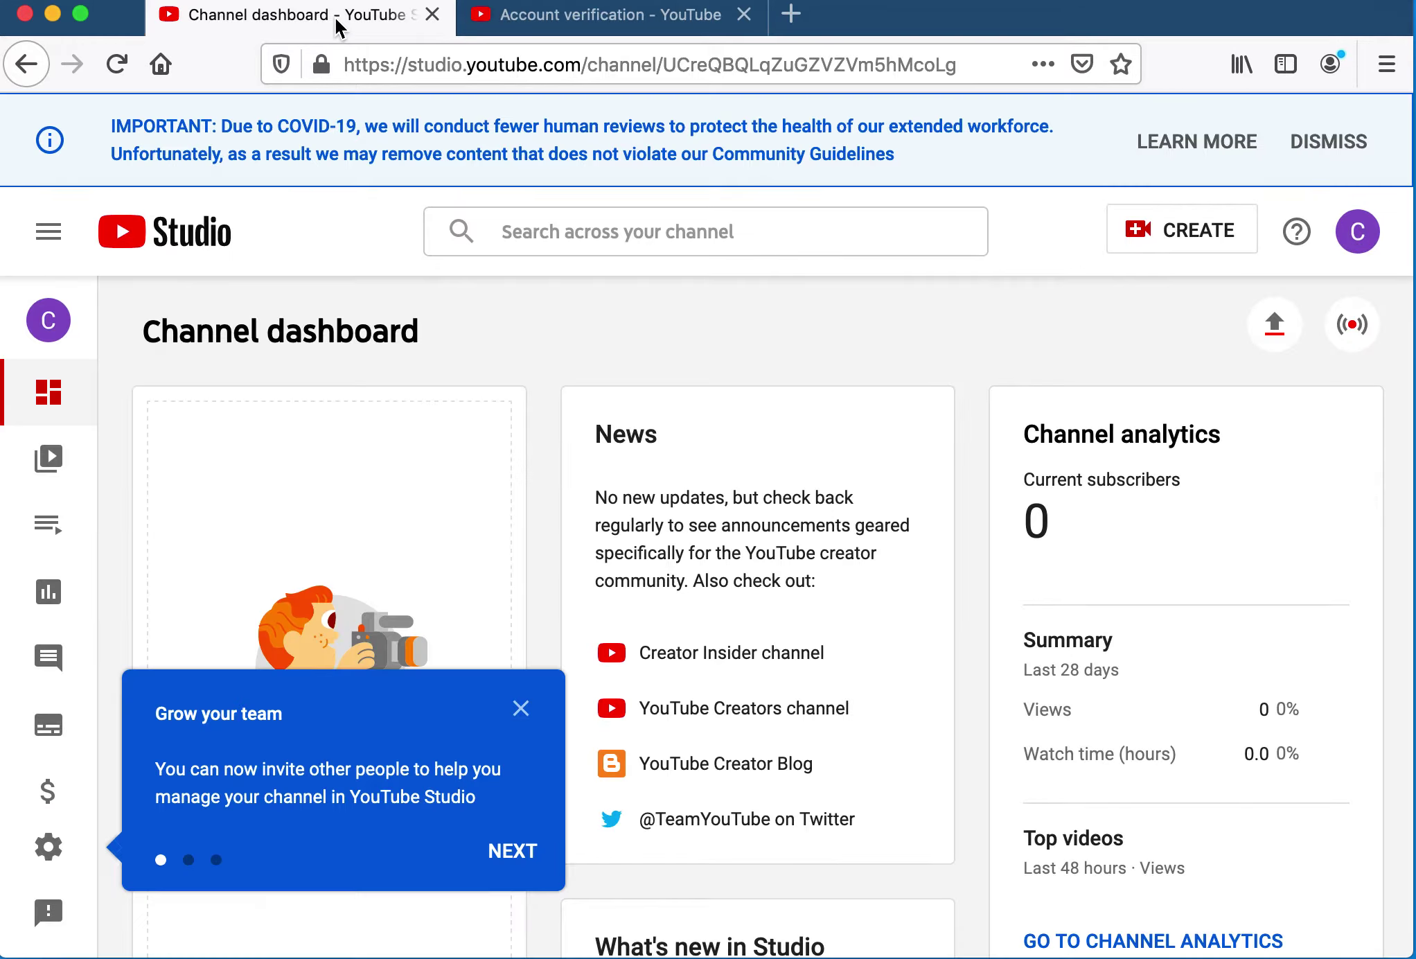
- Close the Upload video dialog without uploading, then show the empty Channel videos list
click(1272, 326)
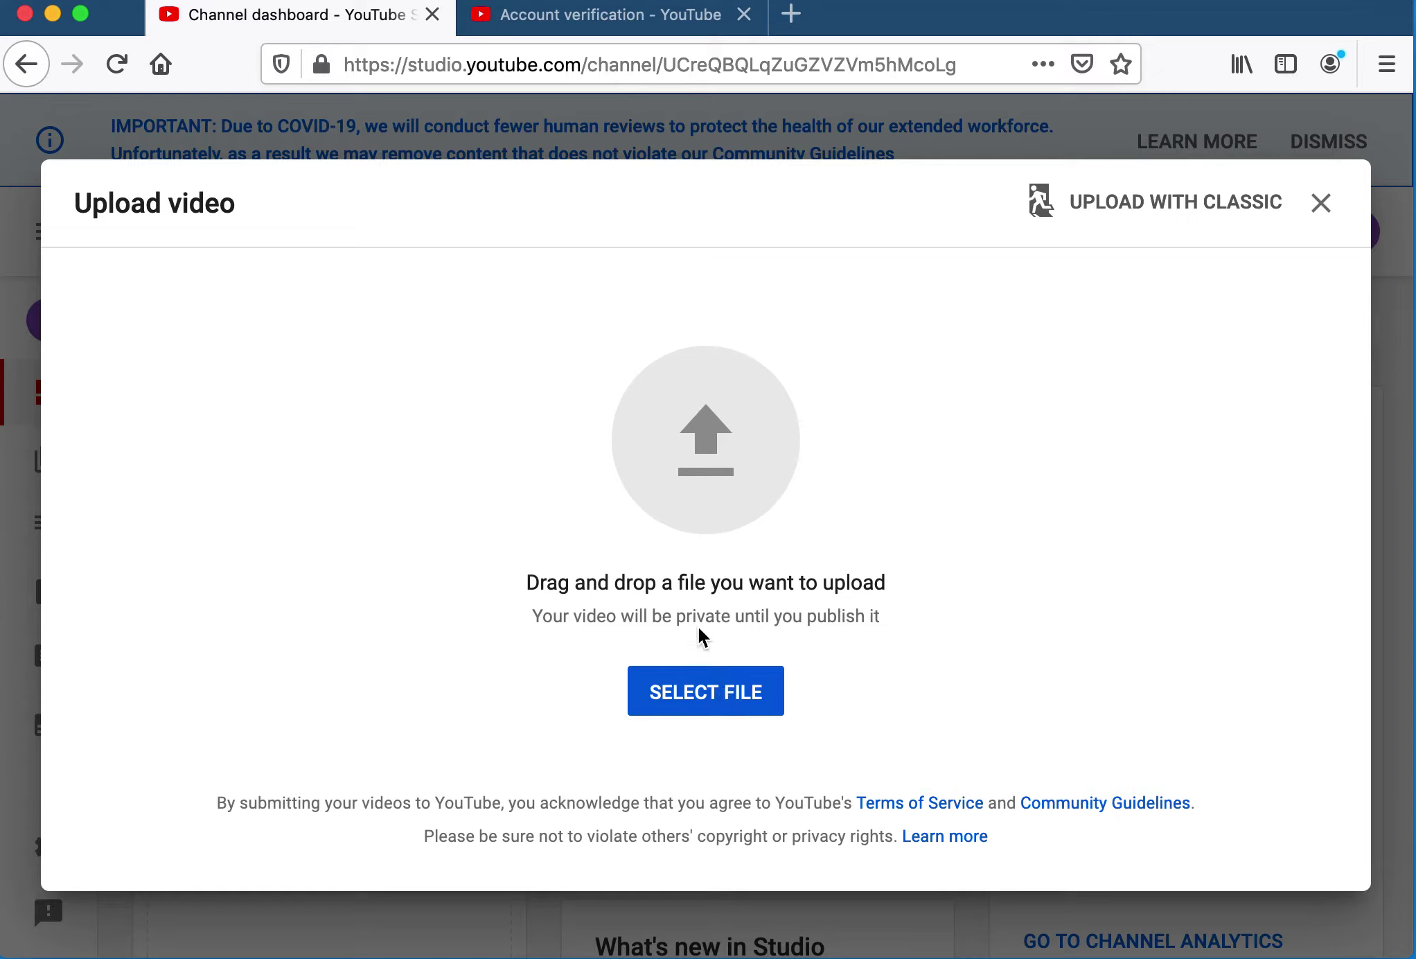
click(1328, 202)
click(60, 467)
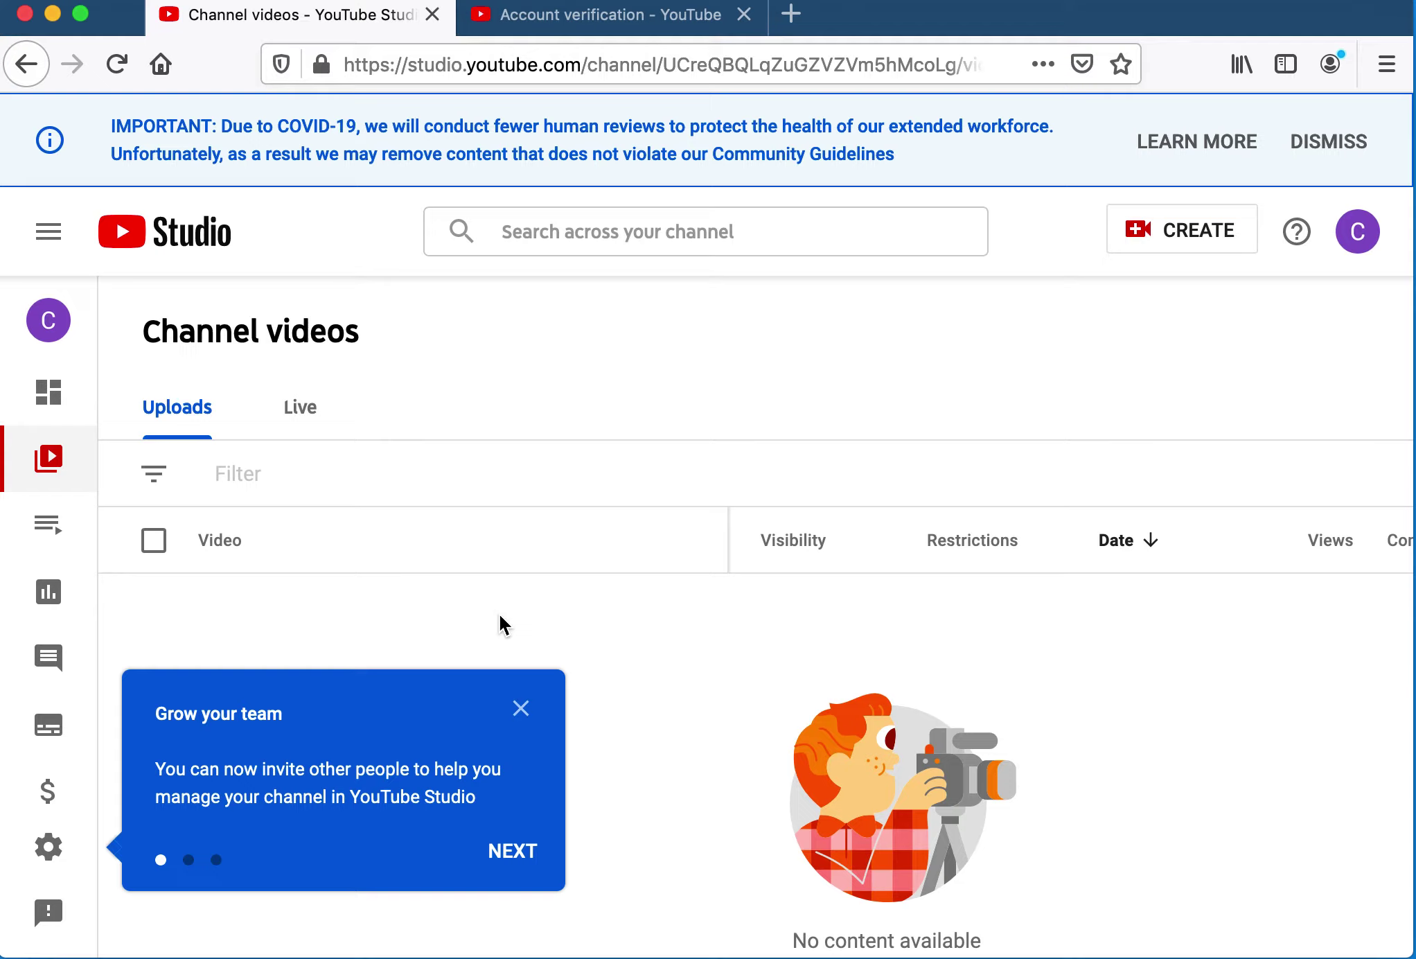
- Close the Grow your team tip and dismiss the COVID-19 notice above the Uploads list
click(521, 708)
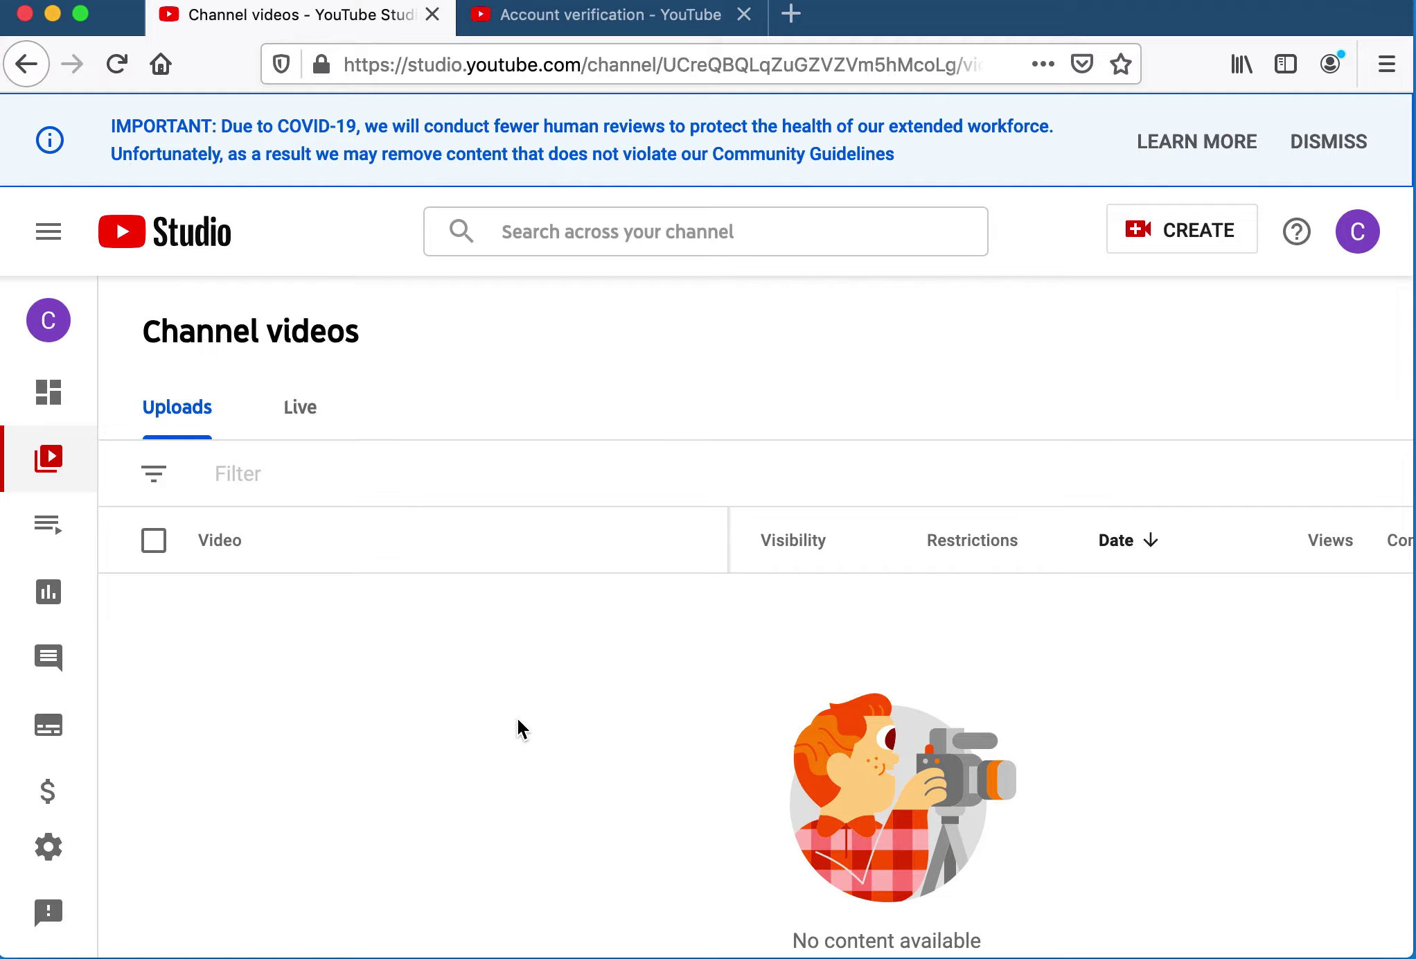
click(1344, 143)
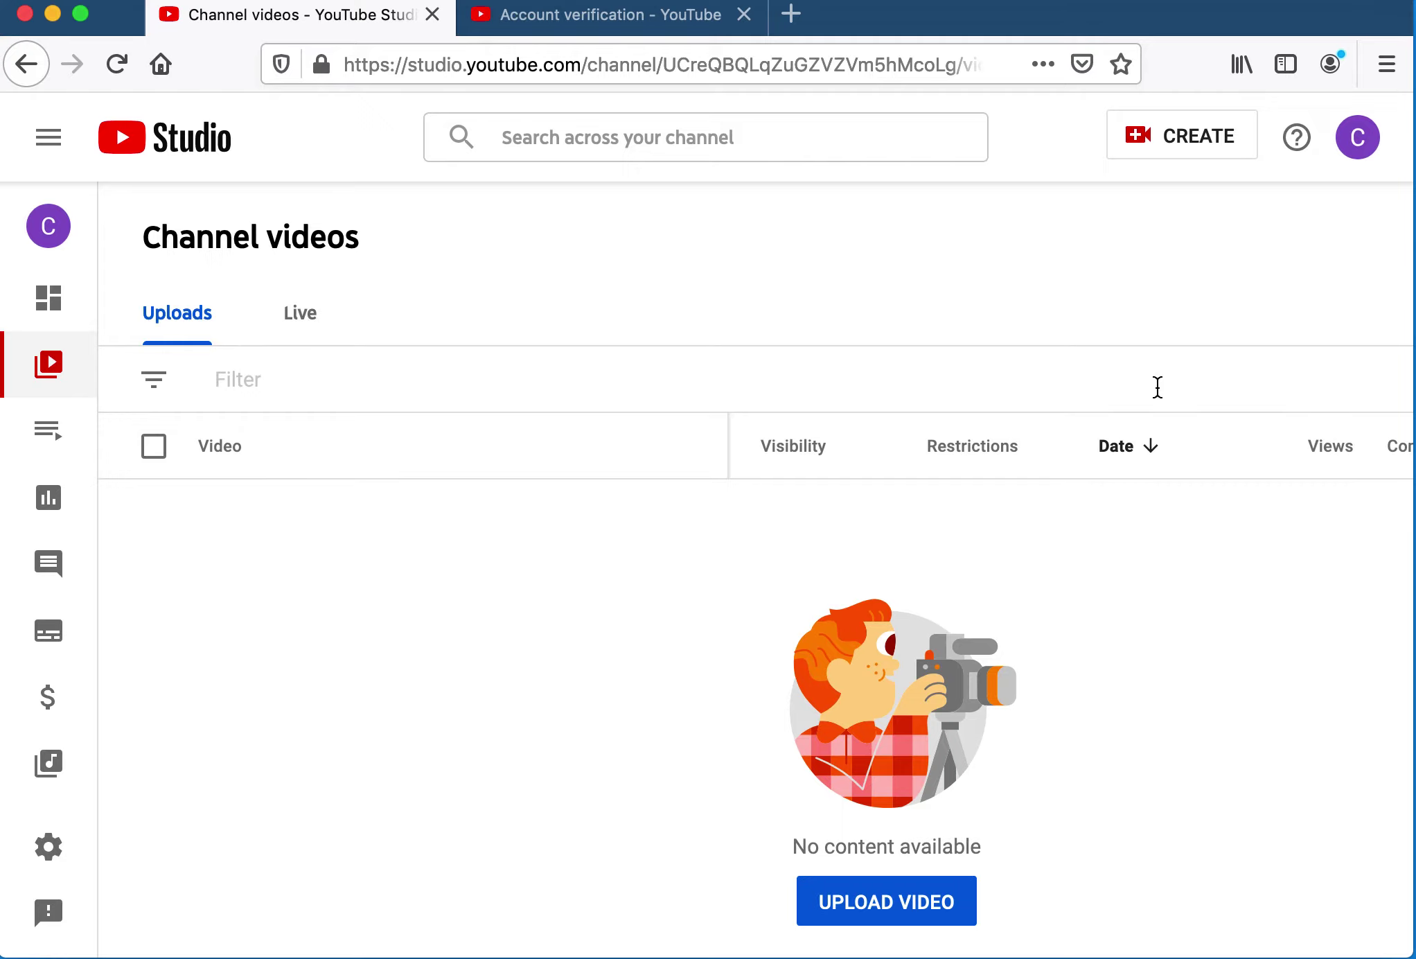
scroll(916, 562, down, 2)
scroll(916, 563, right, 2)
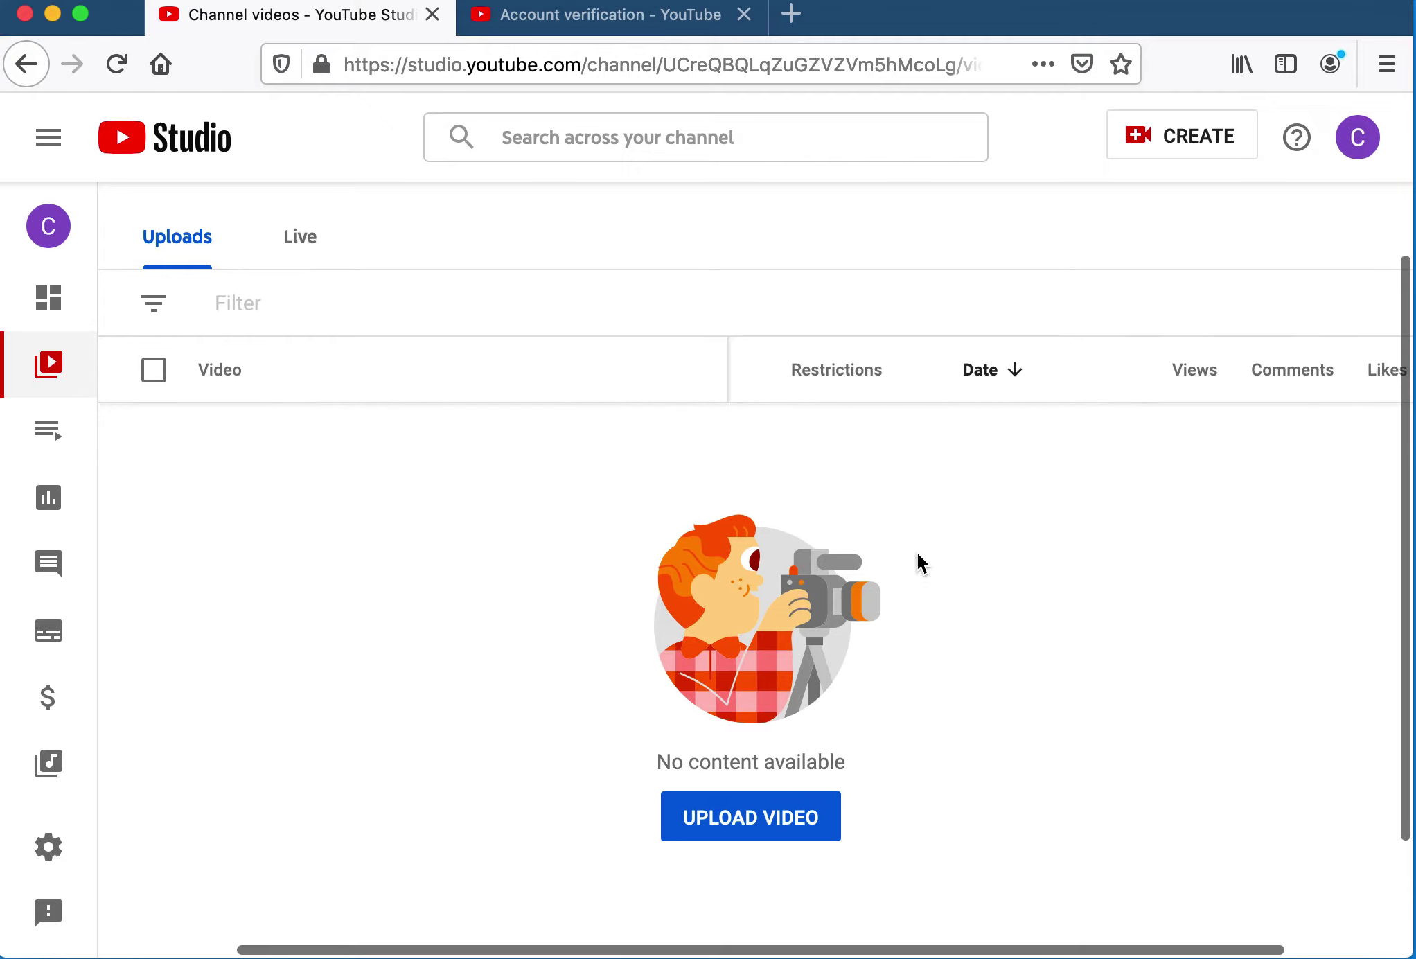